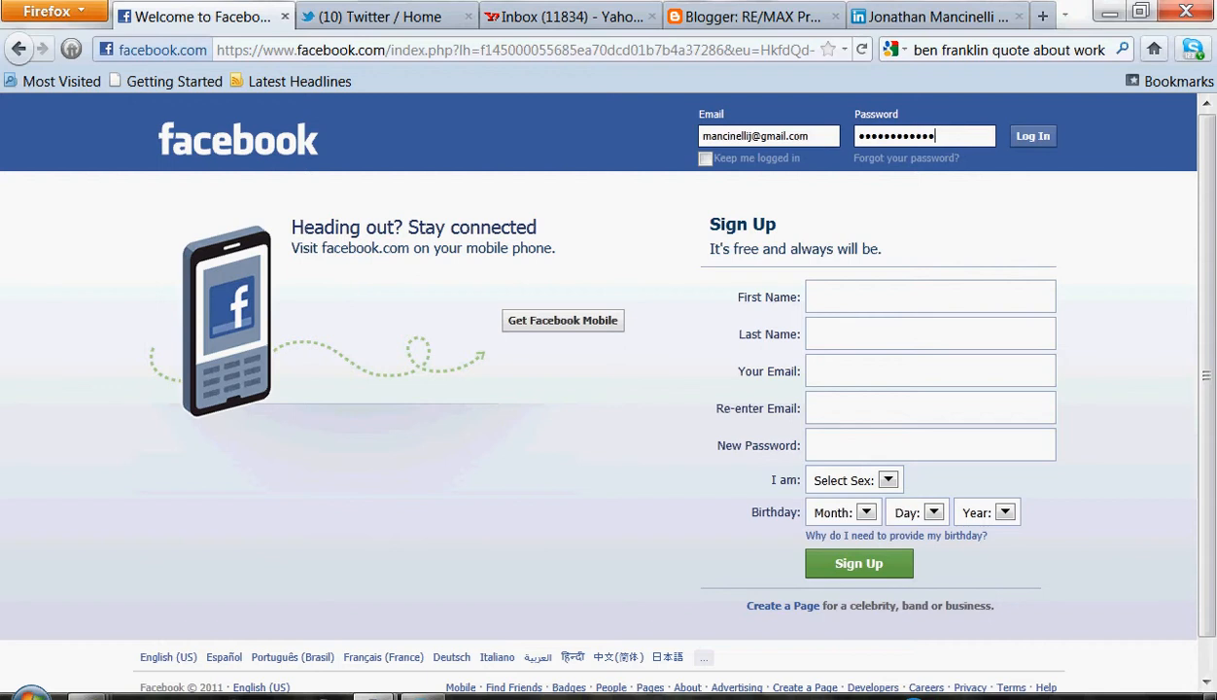
Log in to Facebook and go to Create a Page from the site footer
{"action": "key", "text": "Return"}
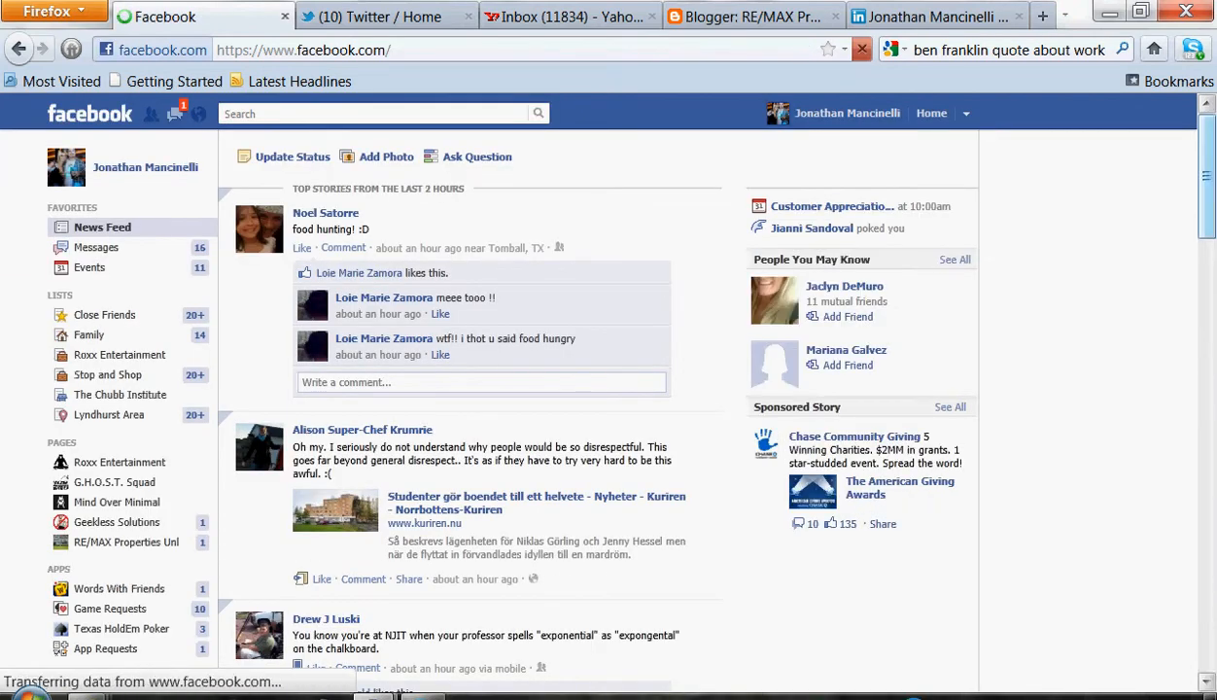
{"action": "scroll", "coordinate": [486, 388], "scroll_direction": "down", "scroll_amount": 5}
{"action": "scroll", "coordinate": [486, 388], "scroll_direction": "down", "scroll_amount": 5}
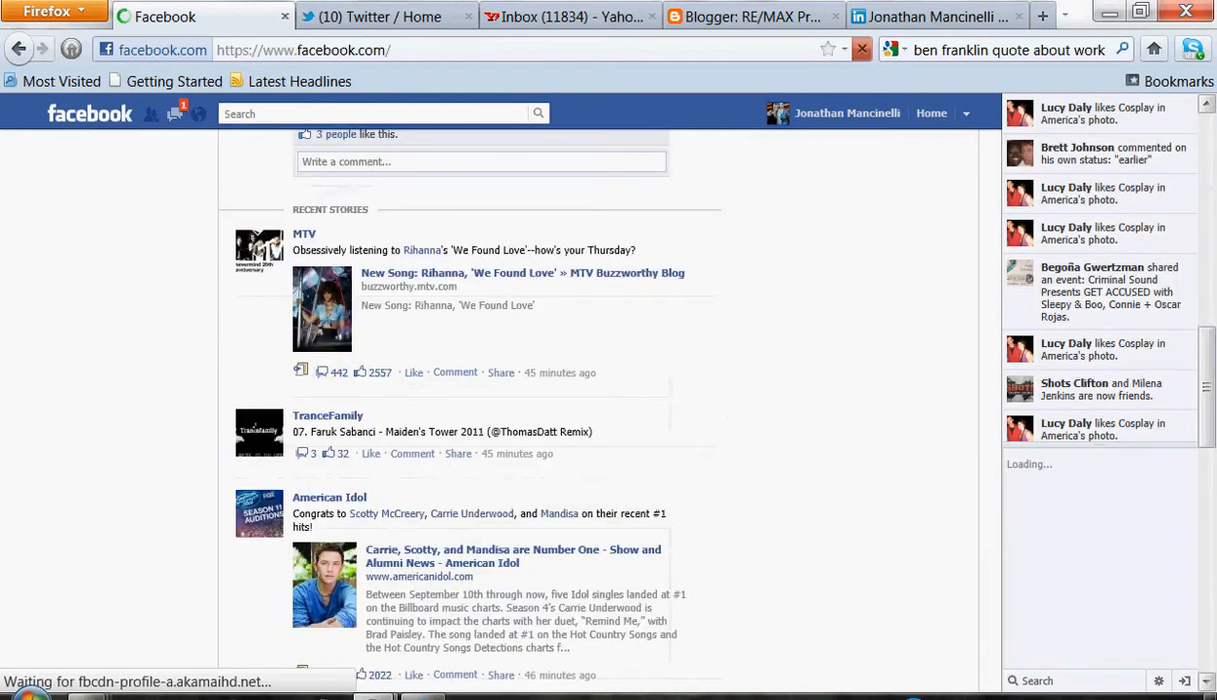
{"action": "scroll", "coordinate": [486, 389], "scroll_direction": "down", "scroll_amount": 5}
{"action": "scroll", "coordinate": [486, 389], "scroll_direction": "down", "scroll_amount": 3}
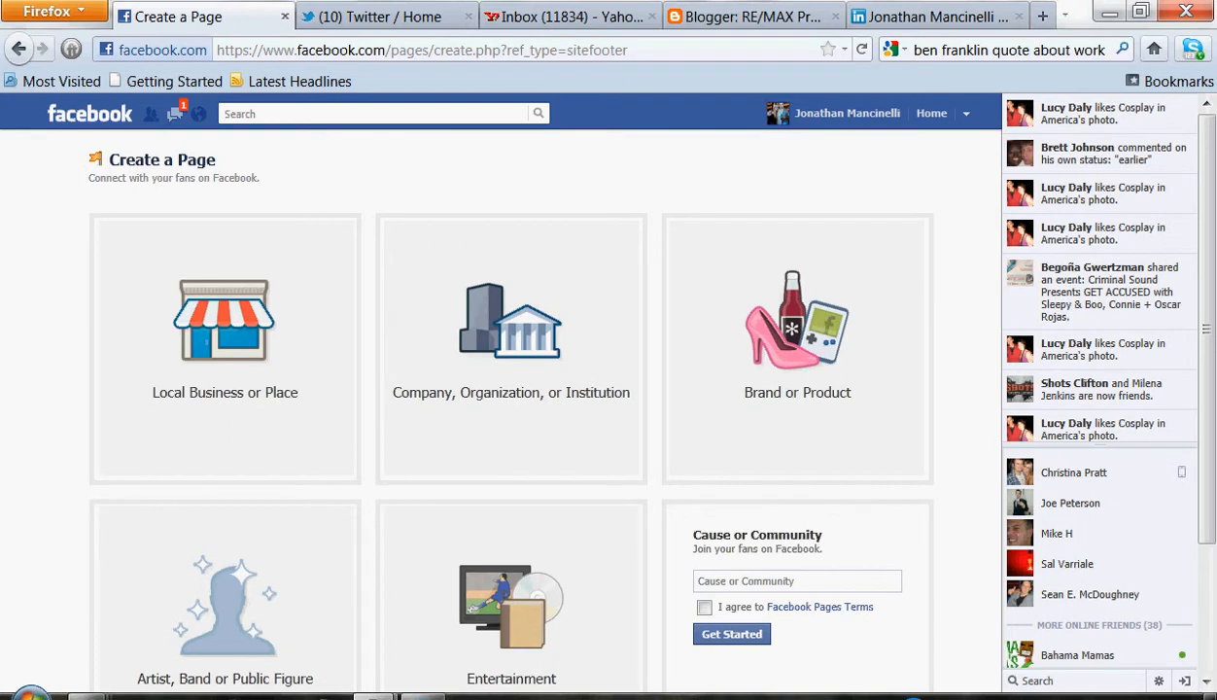
Choose the Artist, Band or Public Figure page type with the Business Person category
{"action": "scroll", "coordinate": [501, 408], "scroll_direction": "down", "scroll_amount": 1}
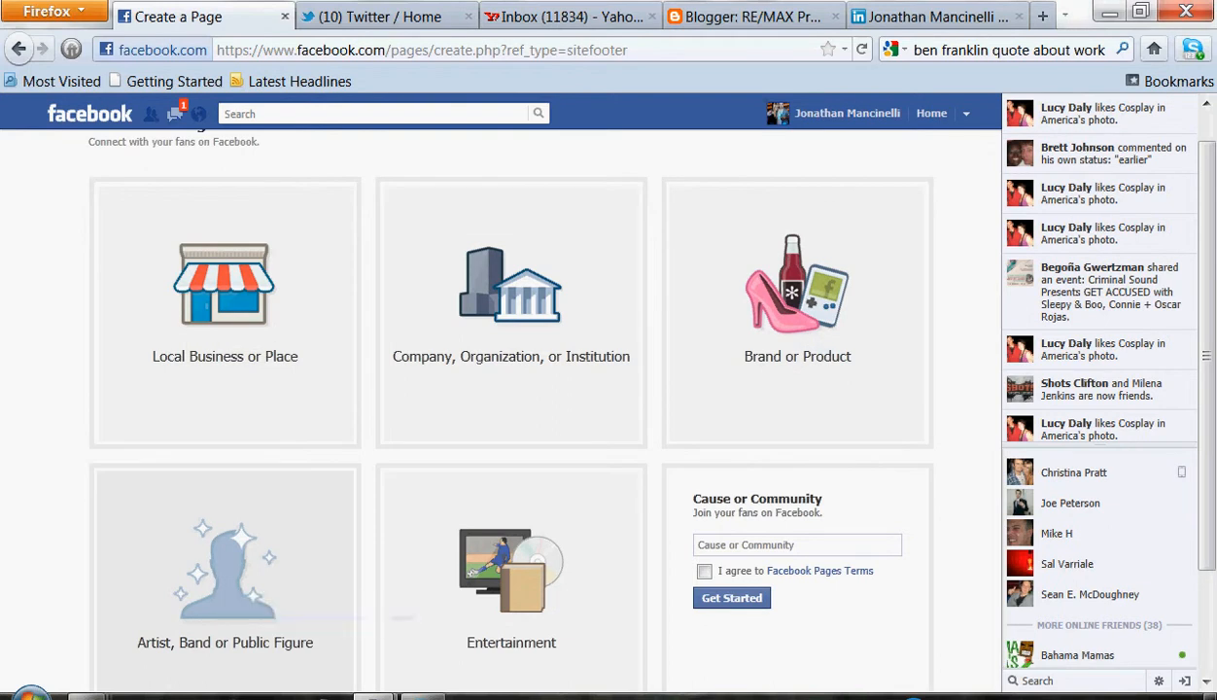
{"action": "scroll", "coordinate": [501, 408], "scroll_direction": "down", "scroll_amount": 2}
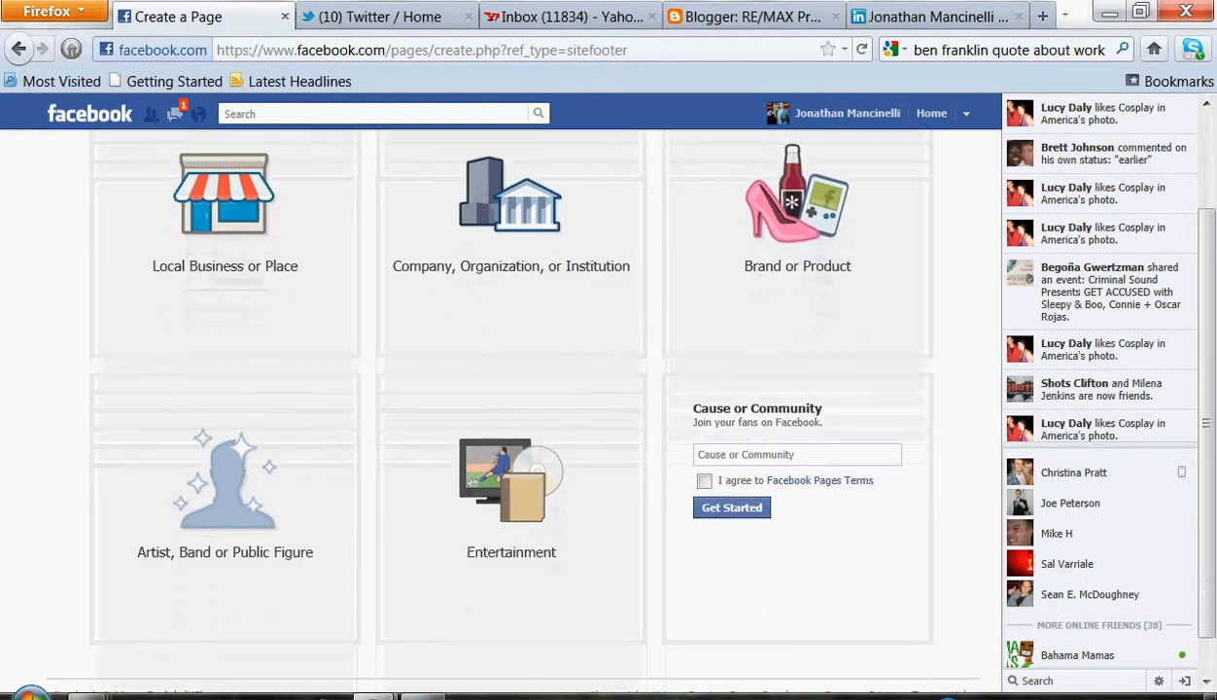
{"action": "scroll", "coordinate": [228, 510], "scroll_direction": "up", "scroll_amount": 1}
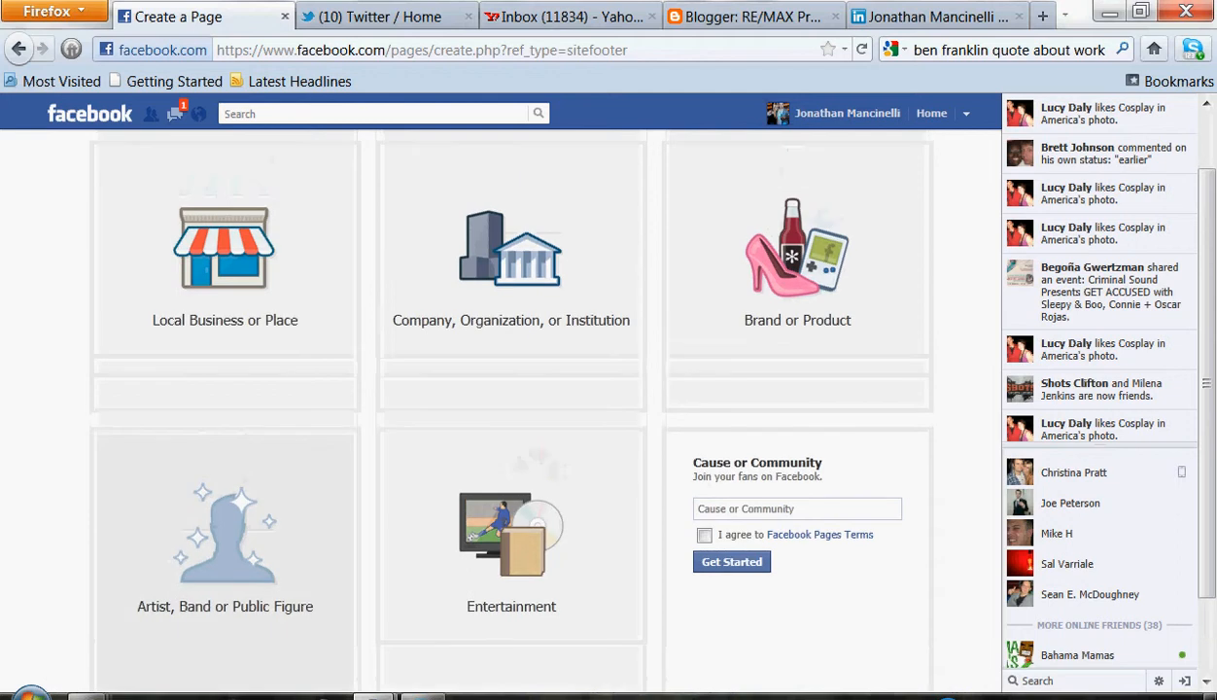
{"action": "left_click", "coordinate": [228, 509]}
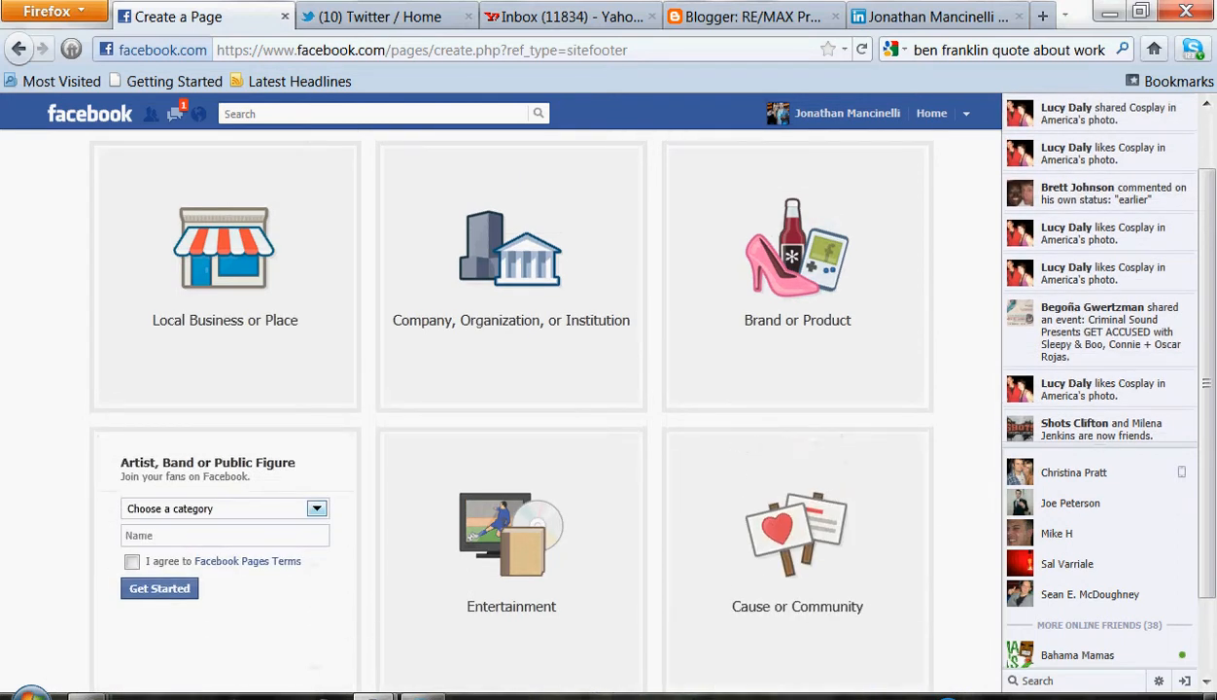
{"action": "left_click", "coordinate": [317, 508]}
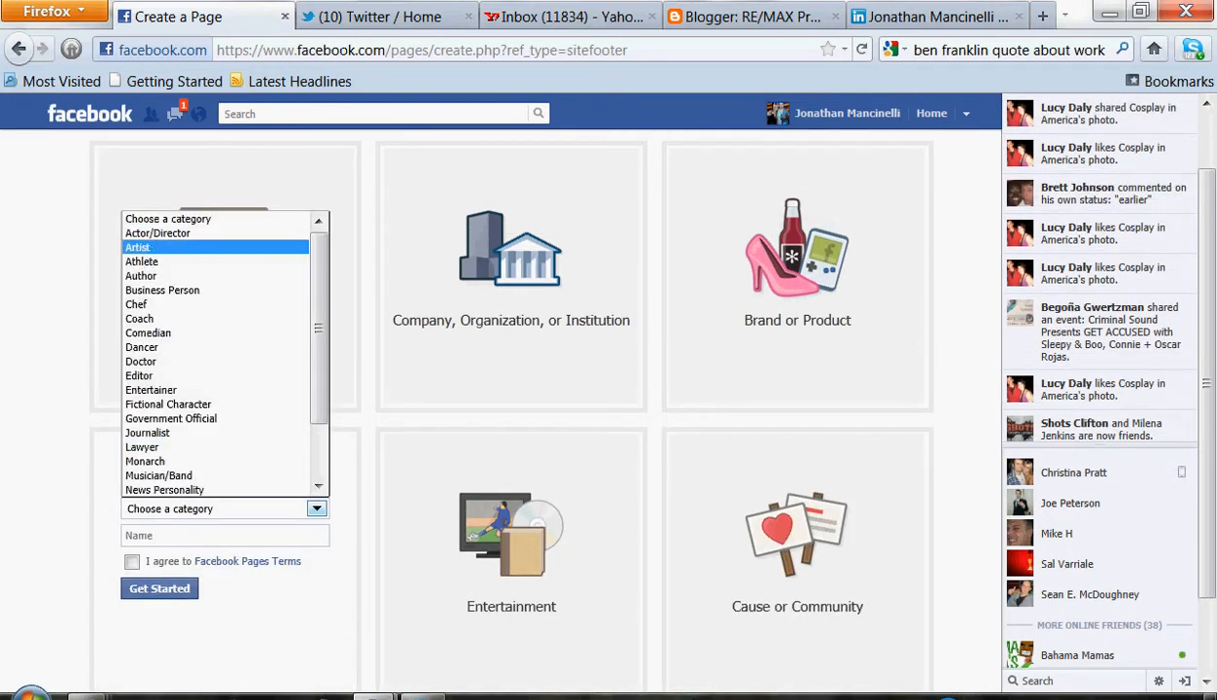
{"action": "left_click", "coordinate": [162, 290]}
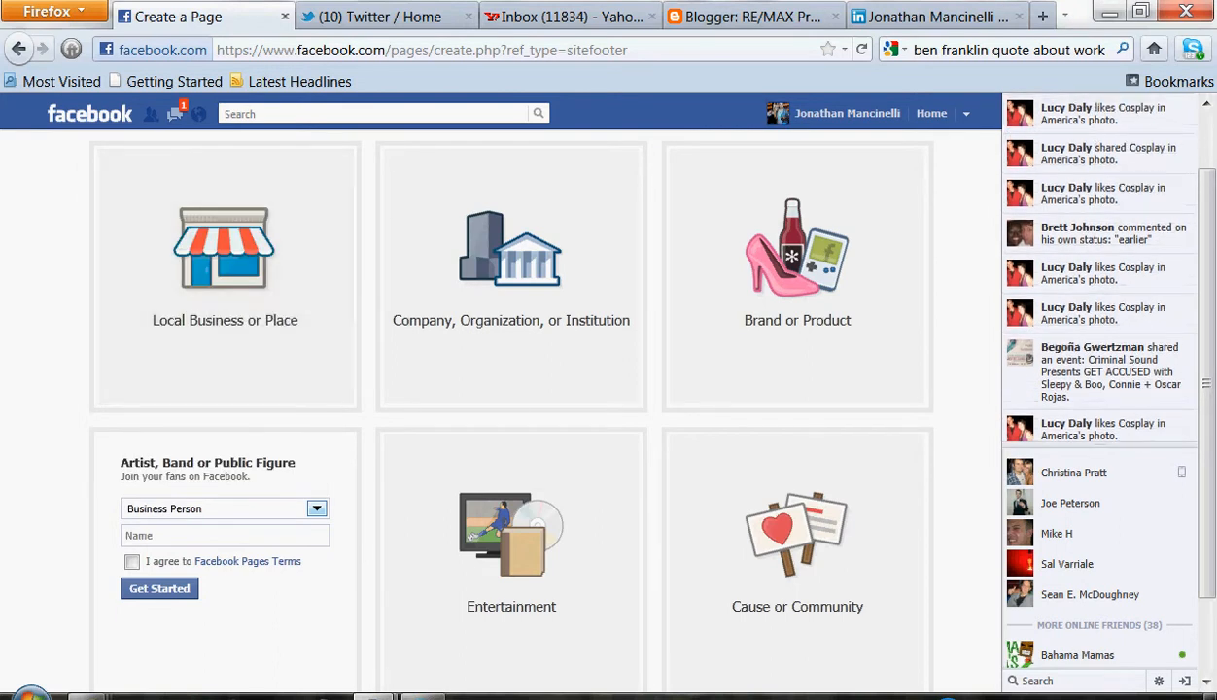
Enter the person's full name as the page name, accept the Facebook Pages Terms, and get started
{"action": "left_click", "coordinate": [200, 534]}
{"action": "left_click", "coordinate": [132, 562]}
{"action": "left_click", "coordinate": [160, 588]}
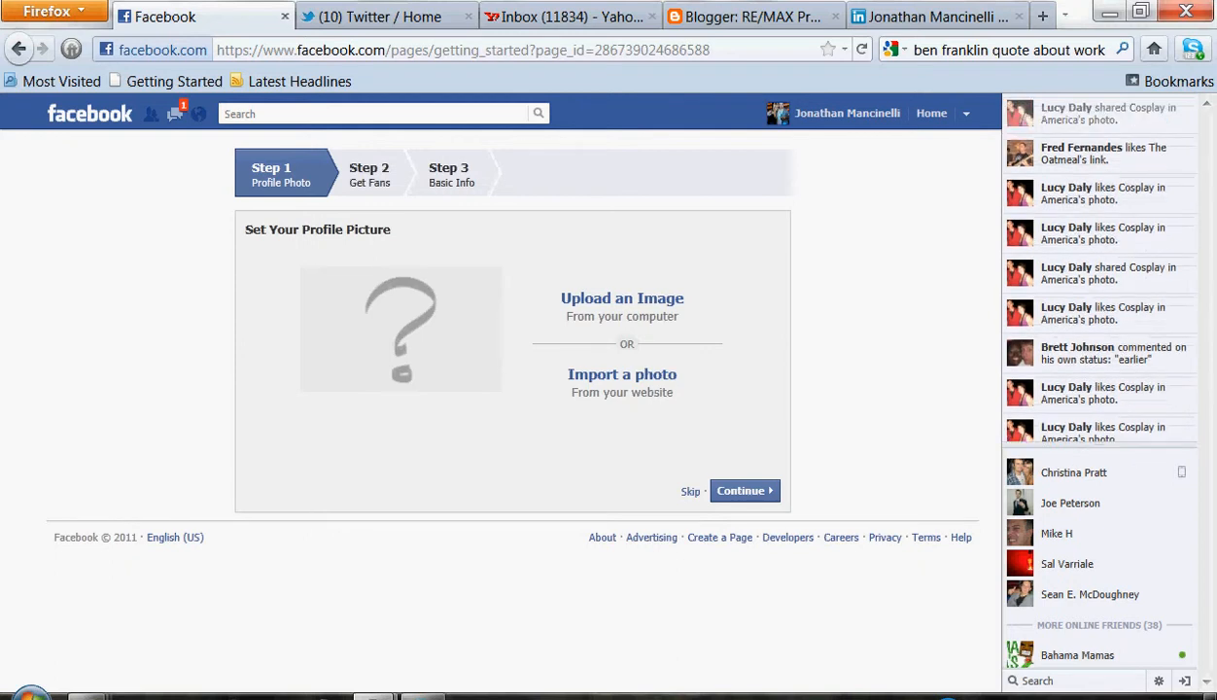
Upload Remax.1.logo.jpg from the Pictures library as the page's profile picture and continue
{"action": "left_click", "coordinate": [622, 298]}
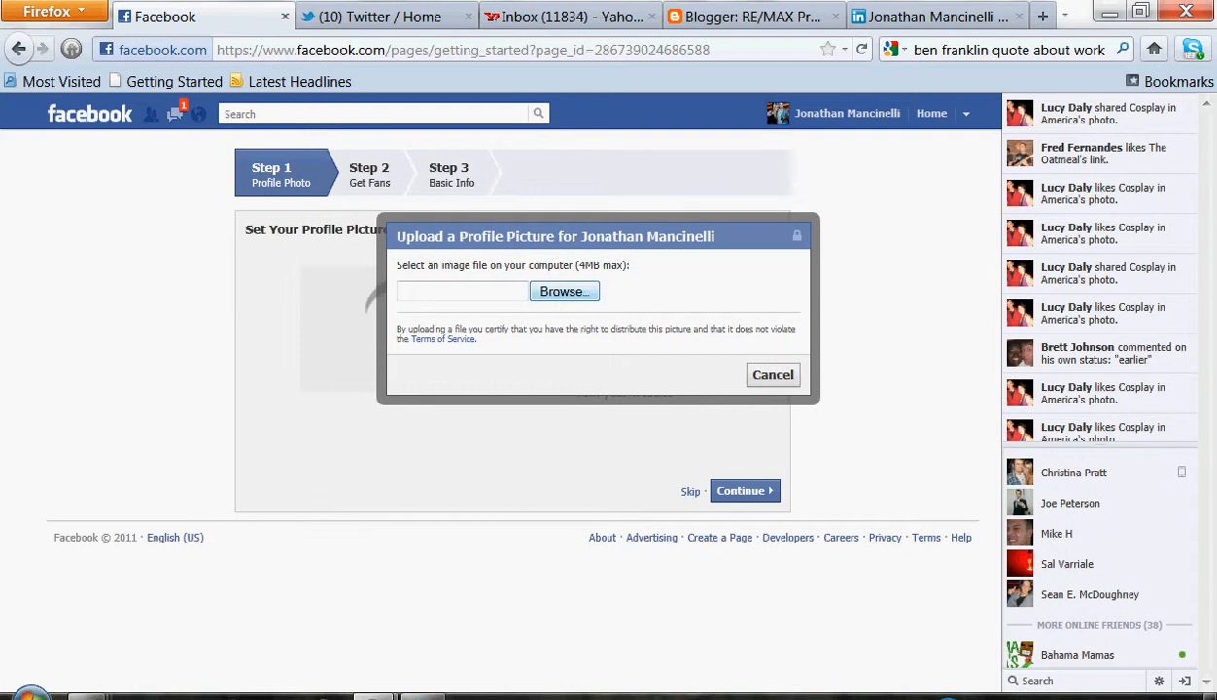
{"action": "left_click", "coordinate": [552, 284]}
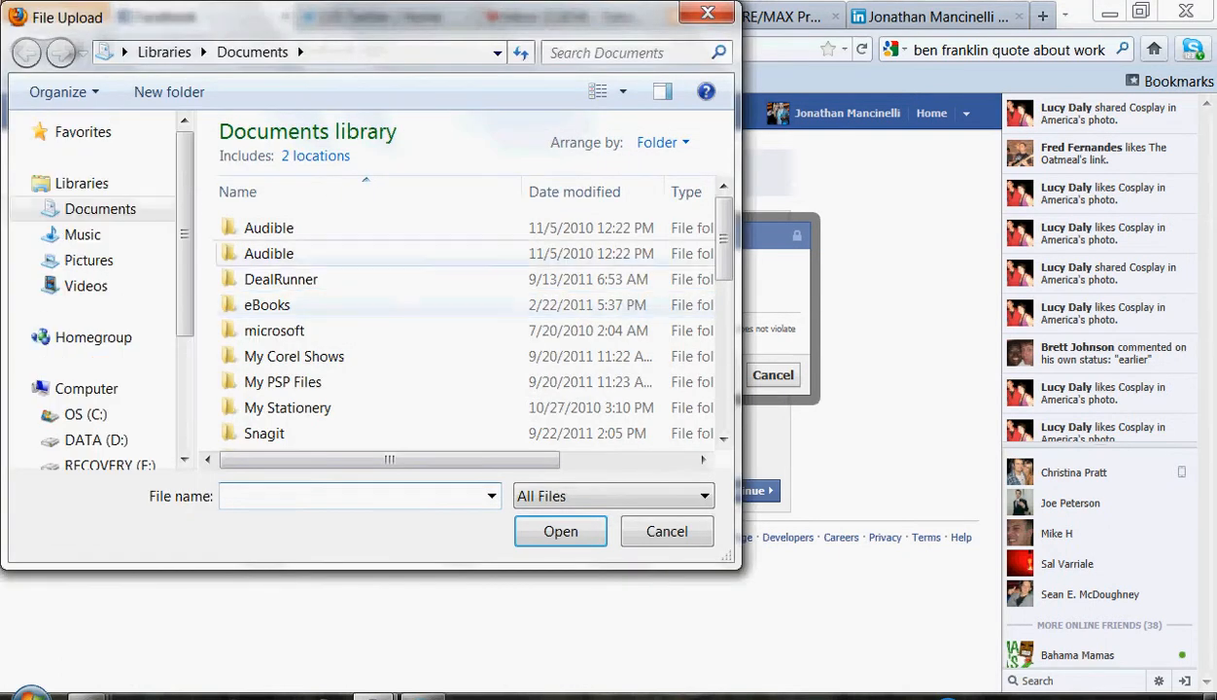
{"action": "scroll", "coordinate": [466, 369], "scroll_direction": "down", "scroll_amount": 10}
{"action": "left_click", "coordinate": [378, 411]}
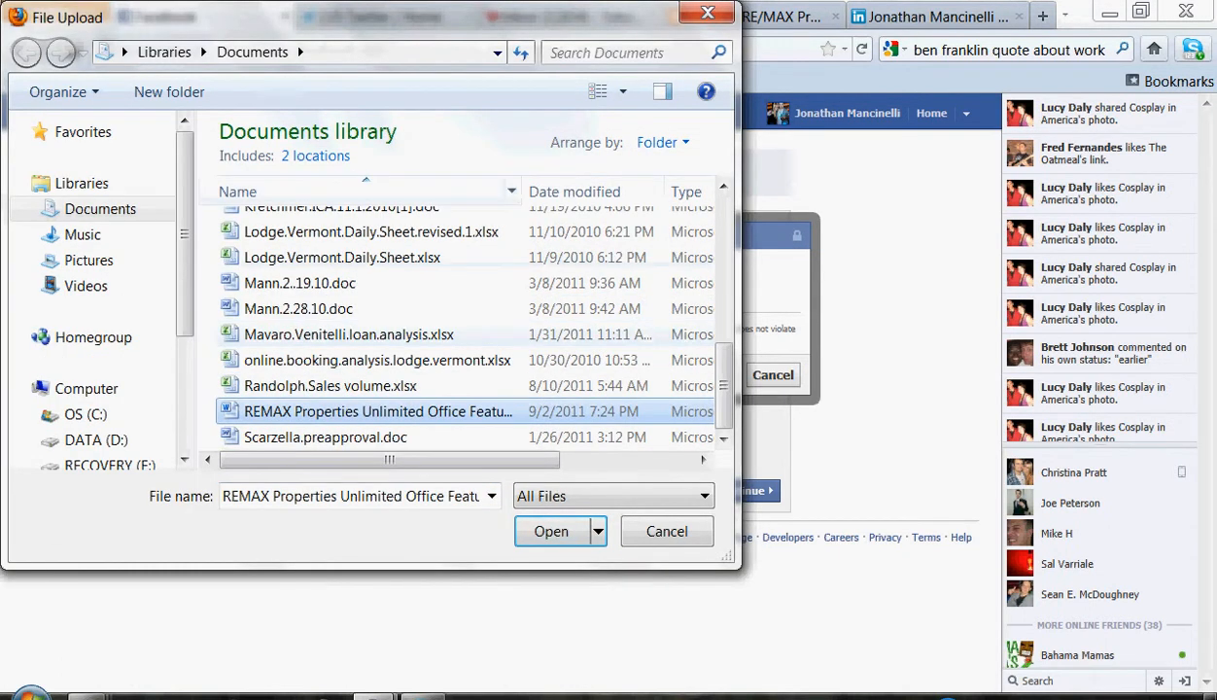
{"action": "left_click", "coordinate": [89, 259]}
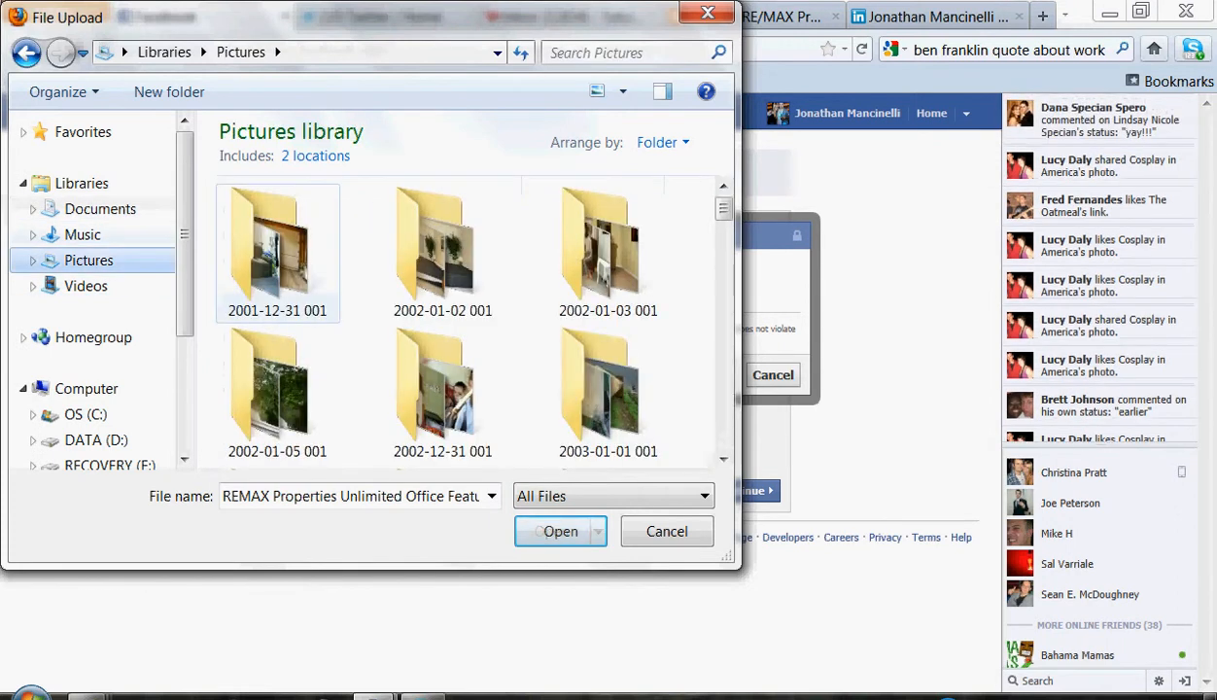
{"action": "left_click", "coordinate": [278, 255]}
{"action": "key", "text": "r"}
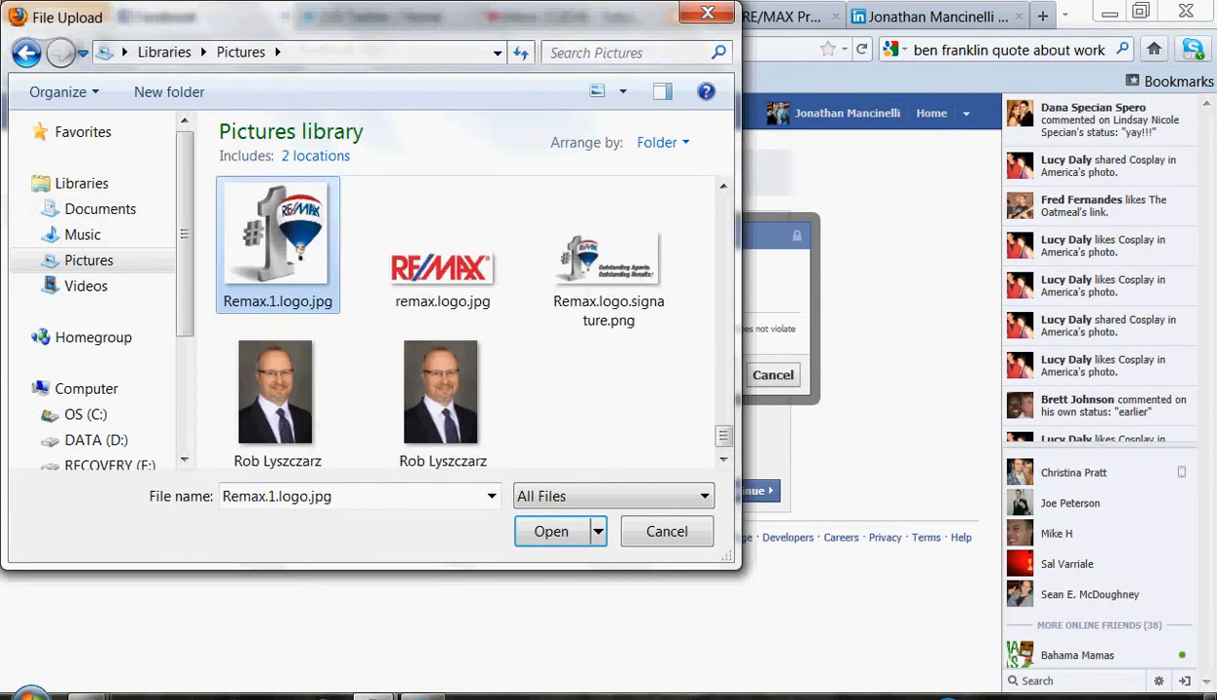
{"action": "key", "text": "Return"}
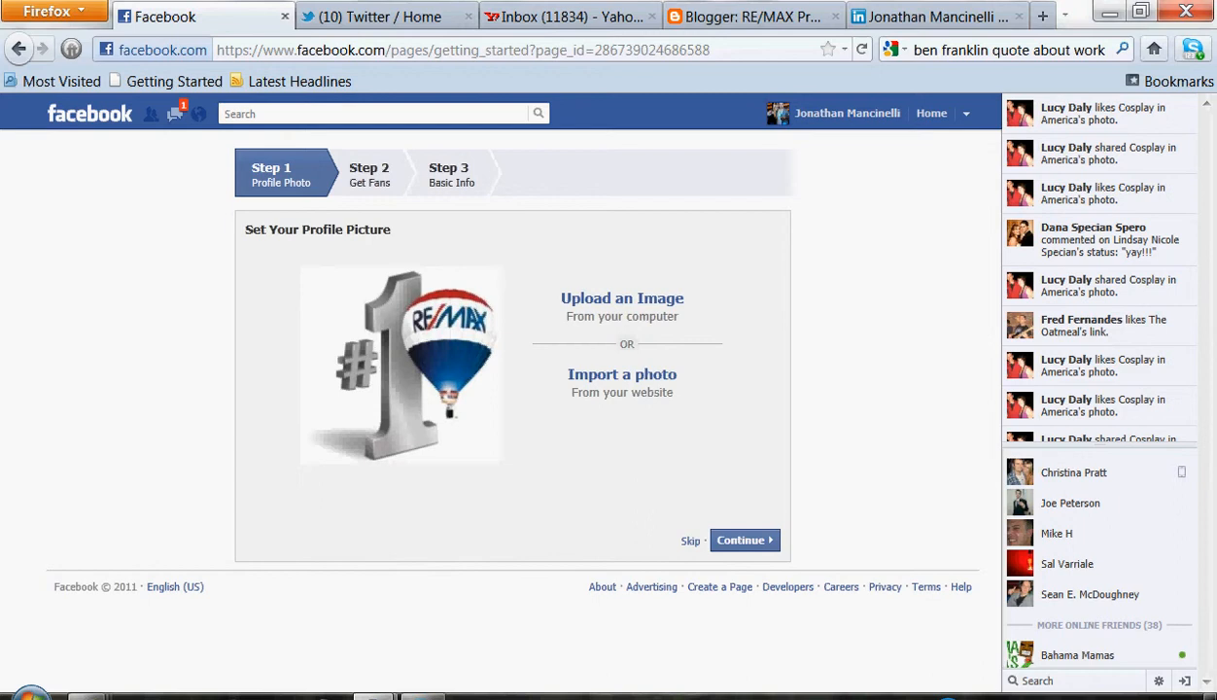
{"action": "left_click", "coordinate": [744, 540]}
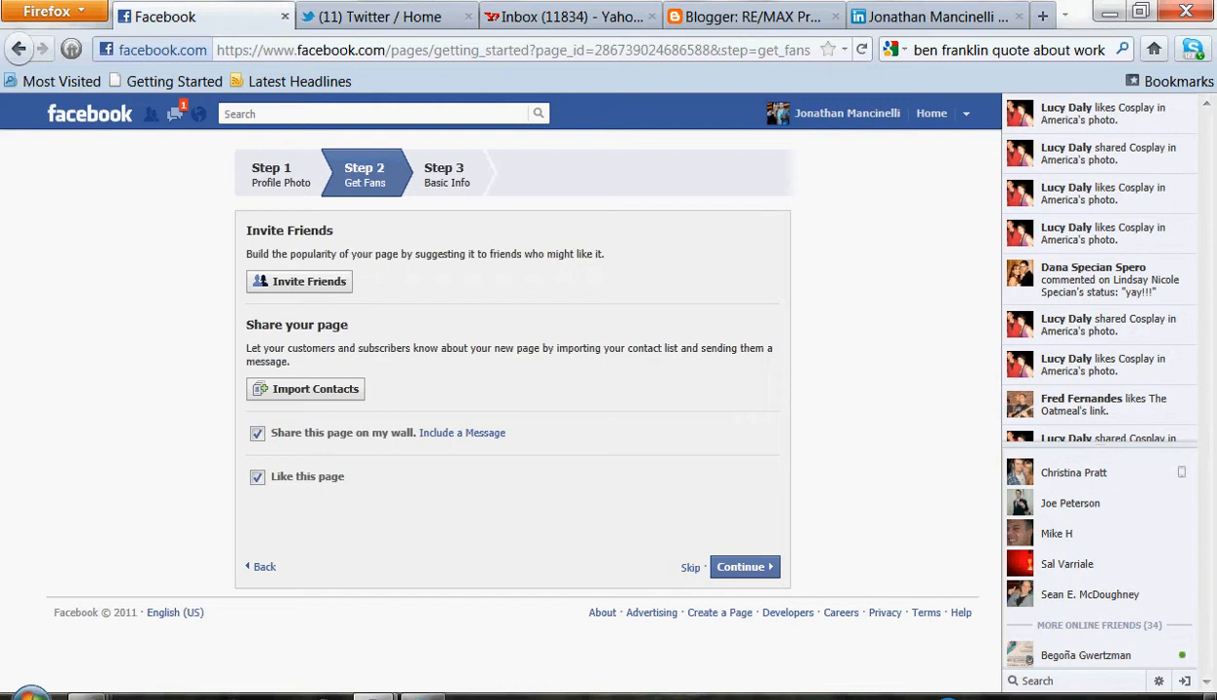
{"action": "left_click_drag", "start_coordinate": [373, 253], "coordinate": [448, 253]}
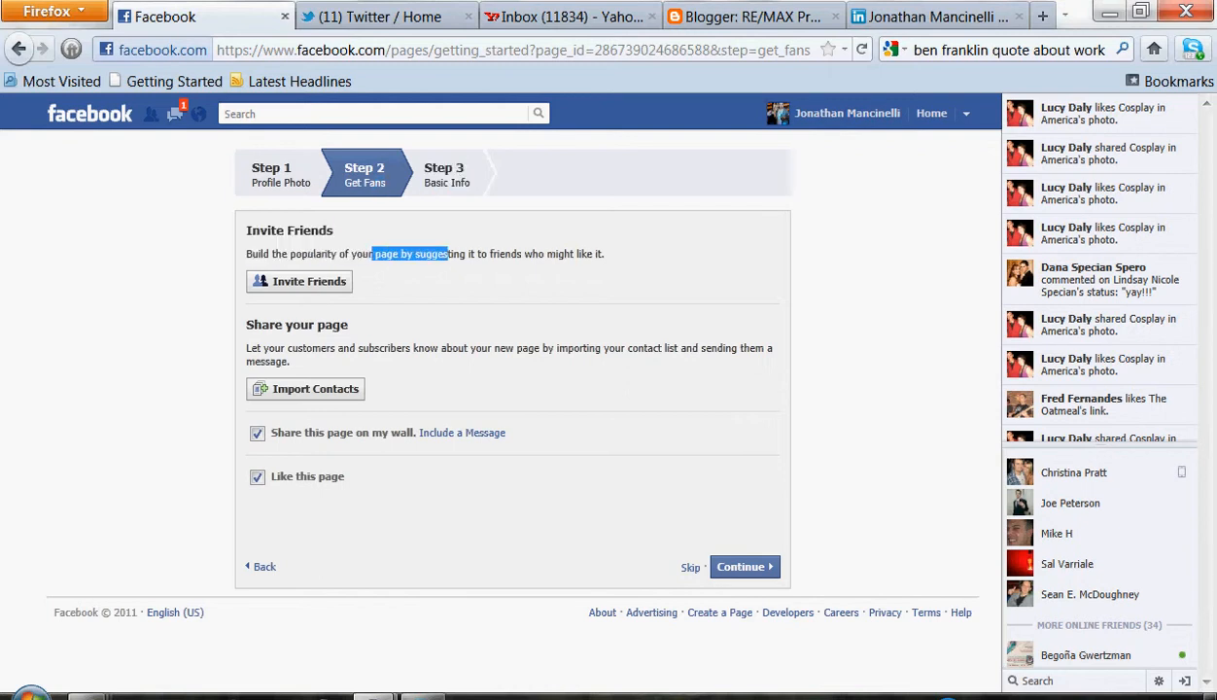
{"action": "left_click", "coordinate": [450, 258]}
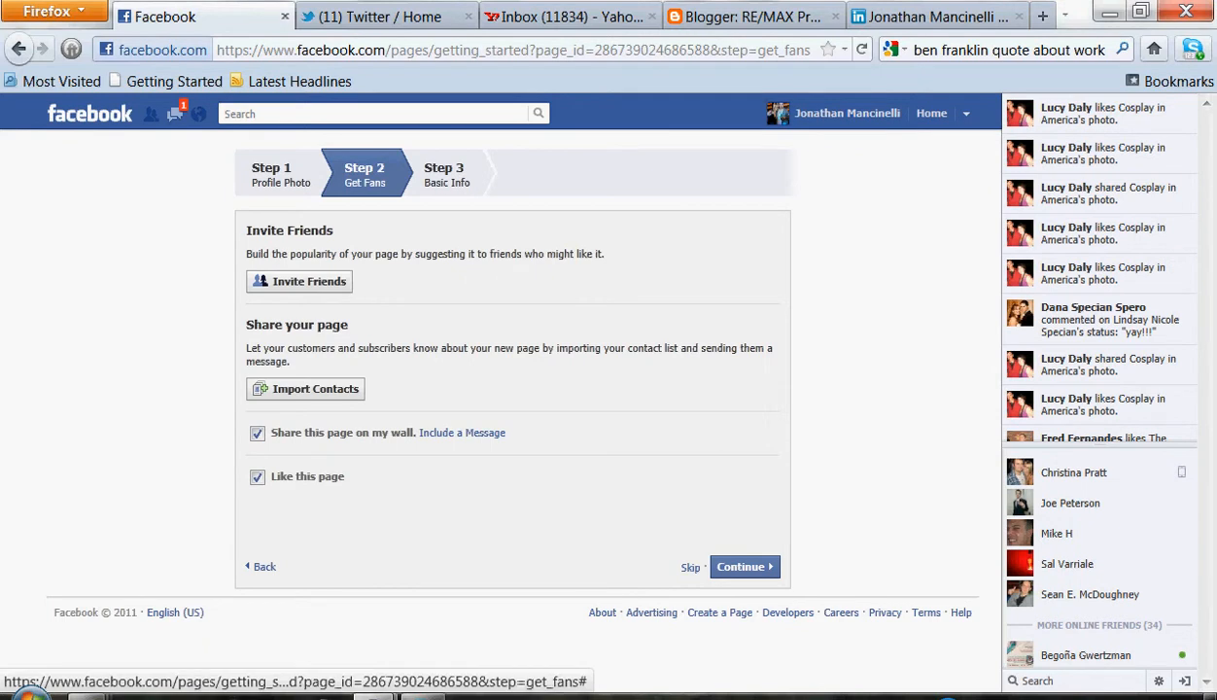
{"action": "left_click", "coordinate": [299, 281]}
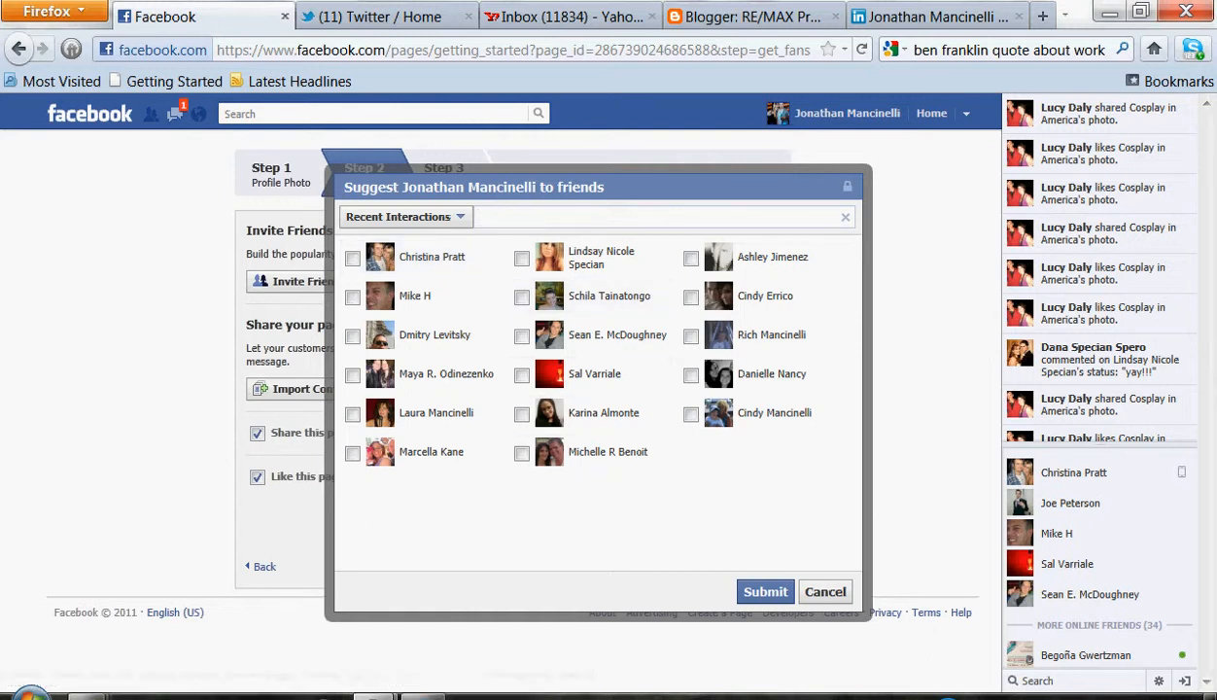
{"action": "left_click", "coordinate": [403, 216]}
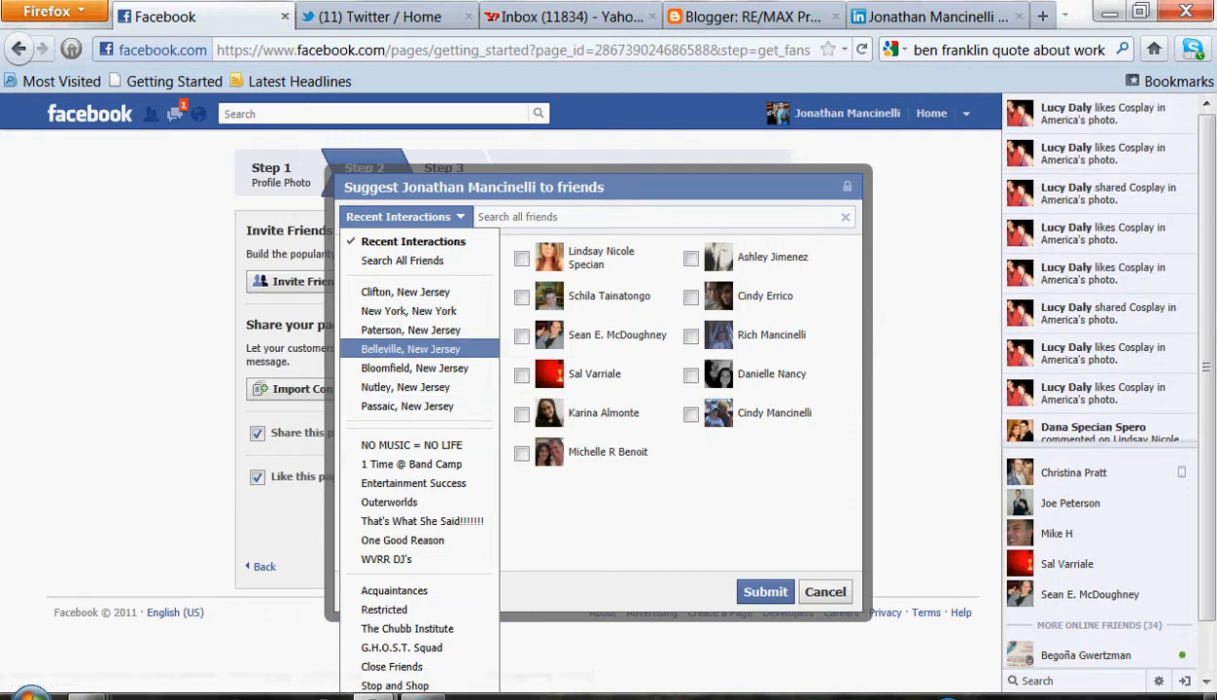
{"action": "left_click", "coordinate": [825, 591]}
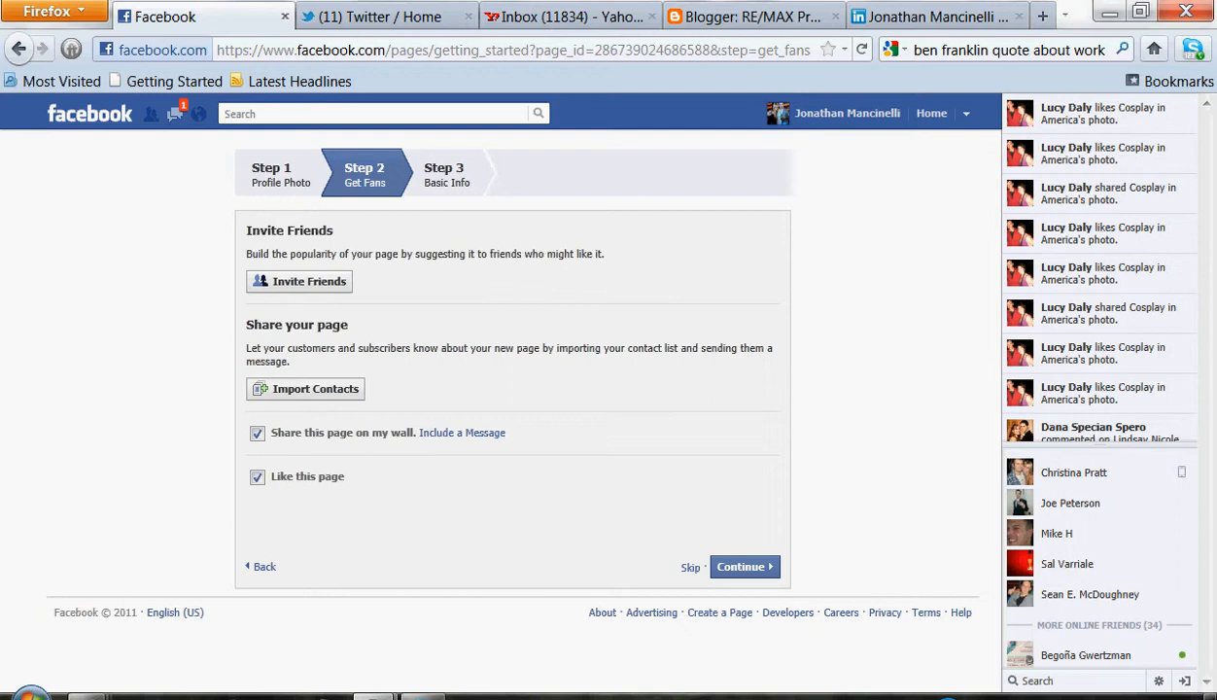
{"action": "left_click", "coordinate": [305, 389]}
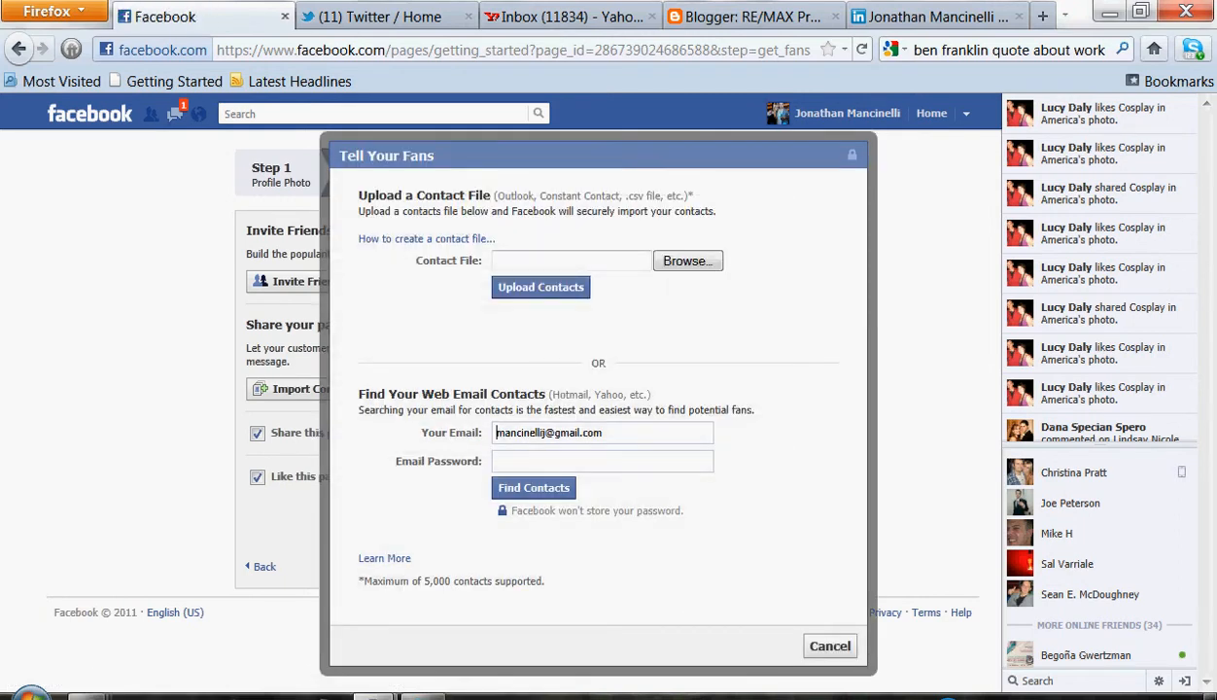
{"action": "key", "text": "Tab"}
{"action": "left_click", "coordinate": [687, 261]}
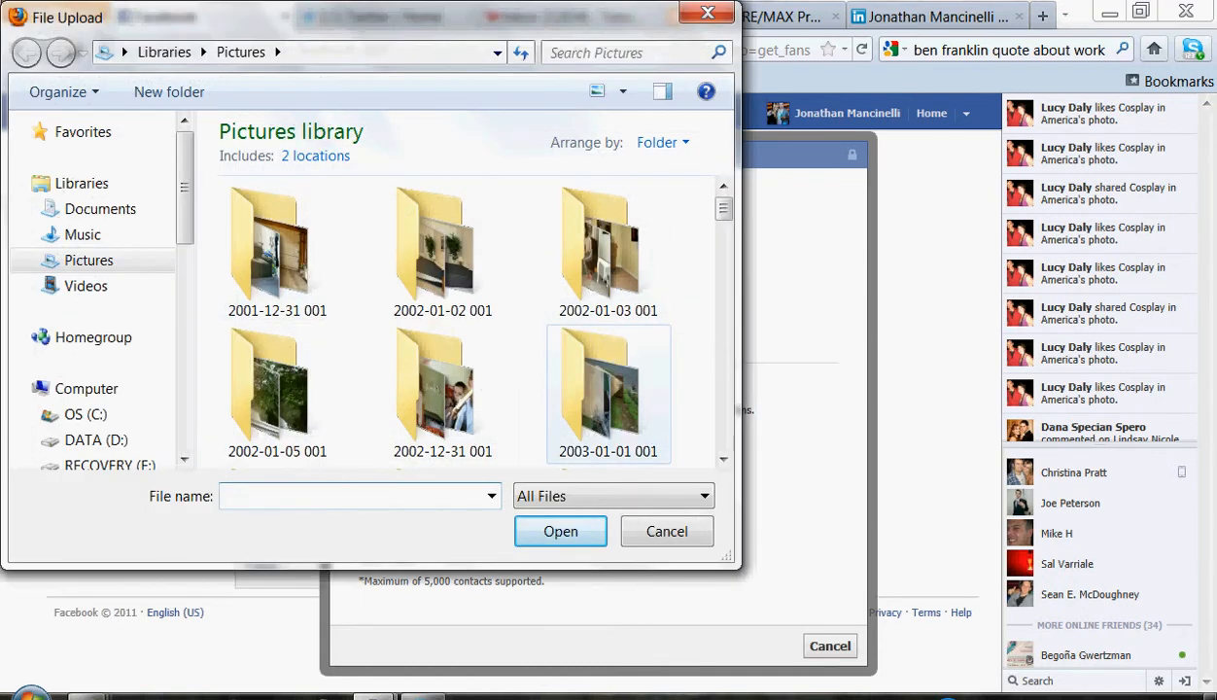
{"action": "left_click", "coordinate": [667, 532]}
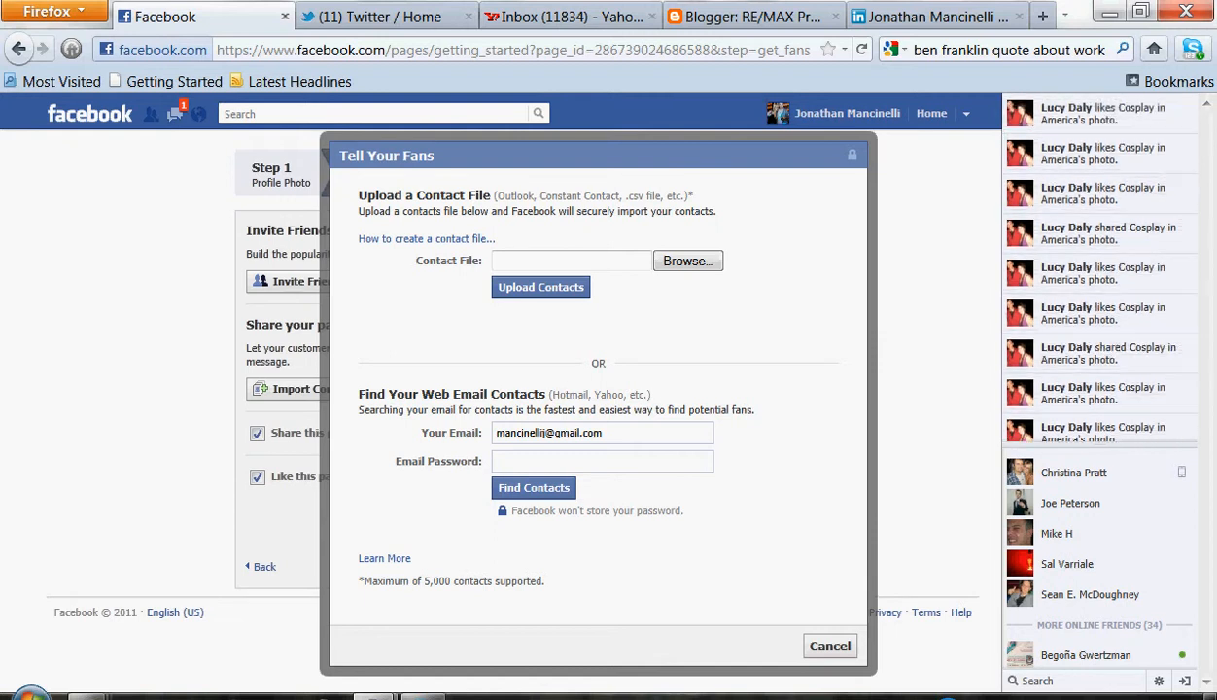
{"action": "key", "text": "Escape"}
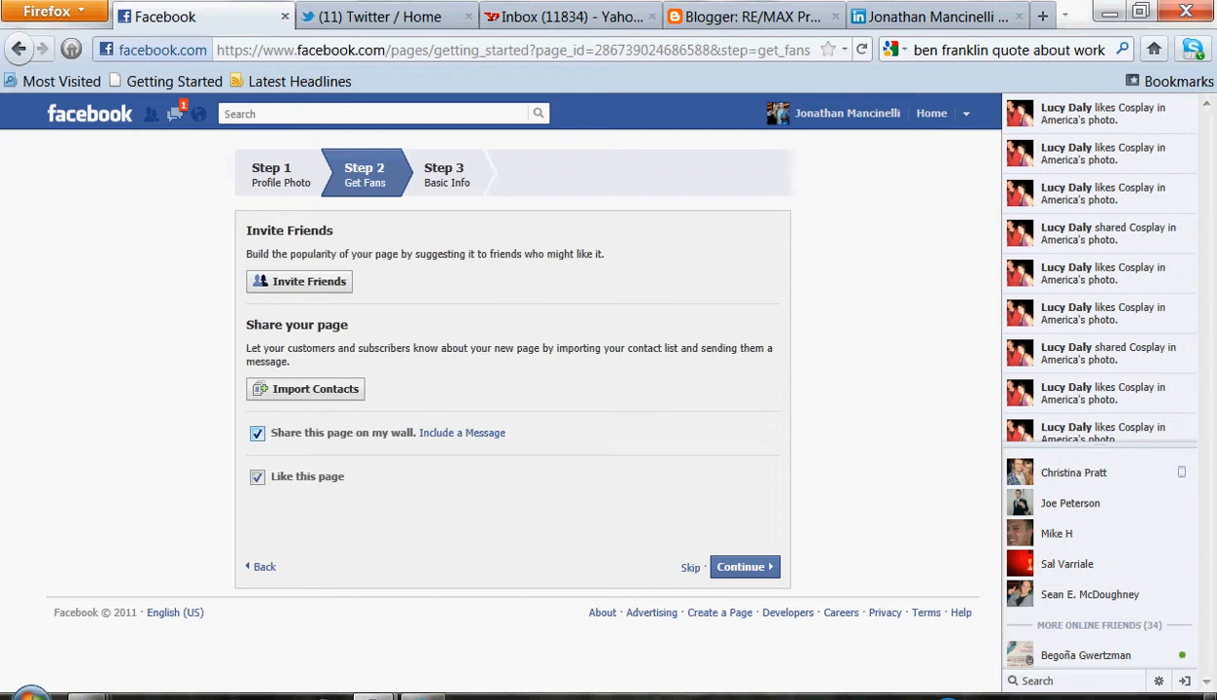
Turn off sharing this page on your wall and continue to the basic info step
{"action": "left_click", "coordinate": [258, 434]}
{"action": "left_click", "coordinate": [744, 566]}
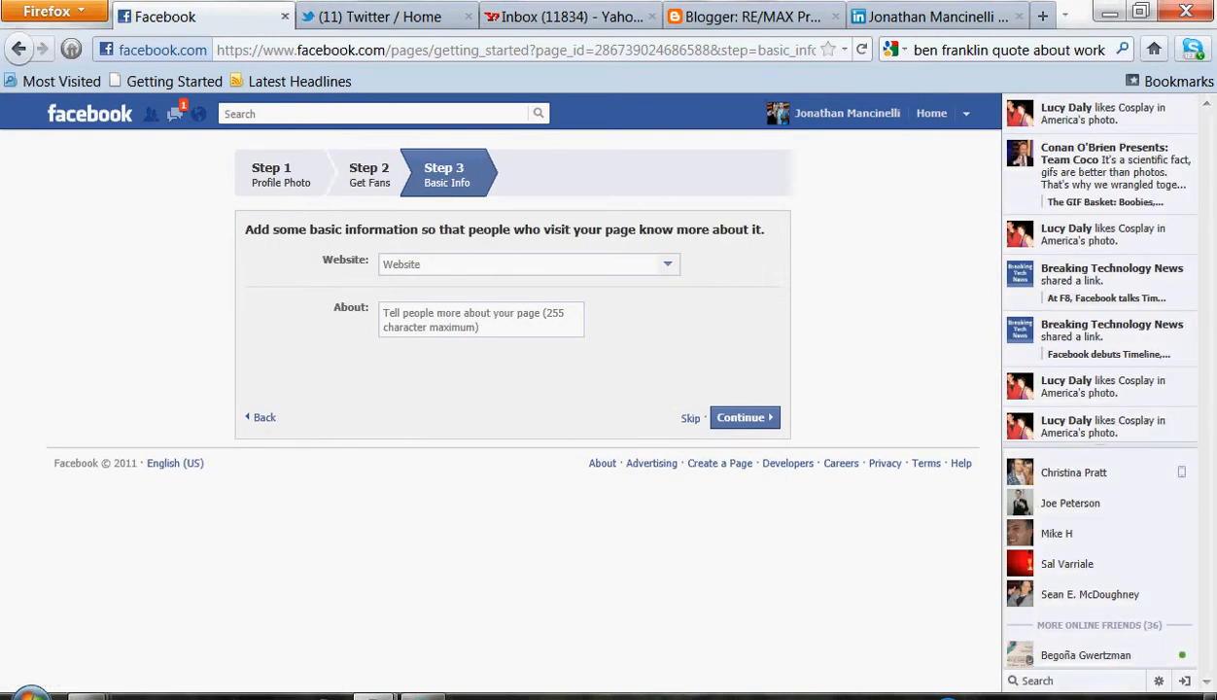
Leave the Website and About fields empty and continue to finish the setup wizard
{"action": "left_click", "coordinate": [510, 264]}
{"action": "key", "text": "Tab"}
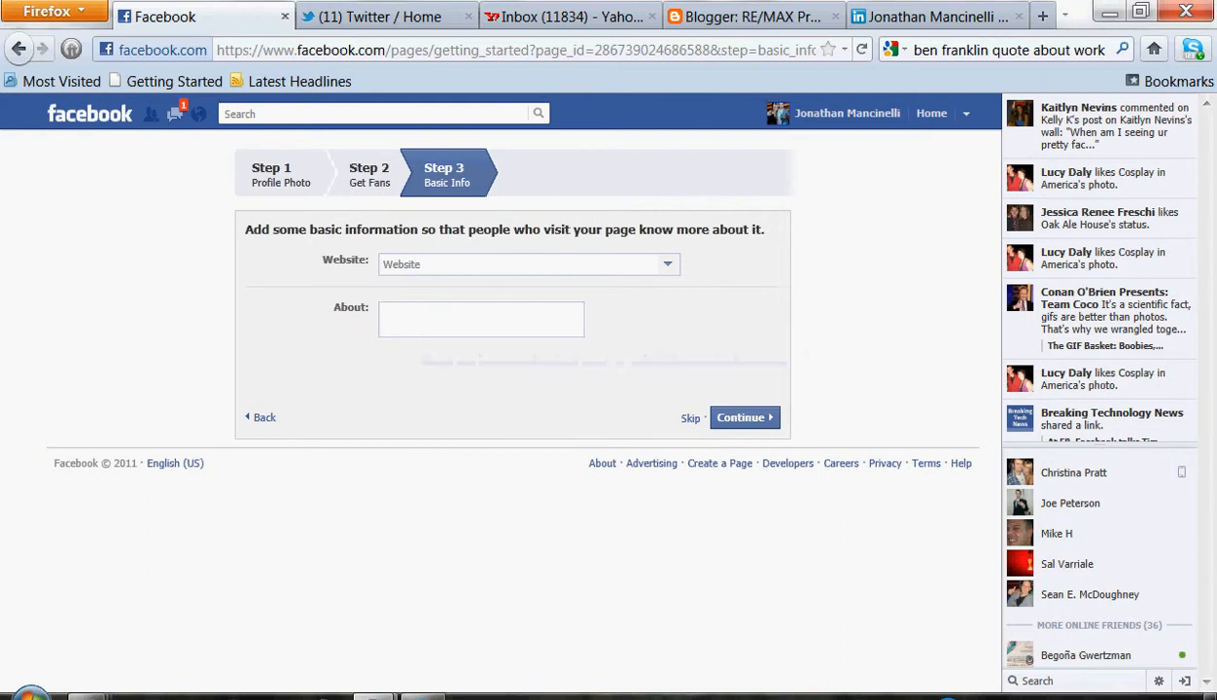
{"action": "left_click", "coordinate": [743, 418]}
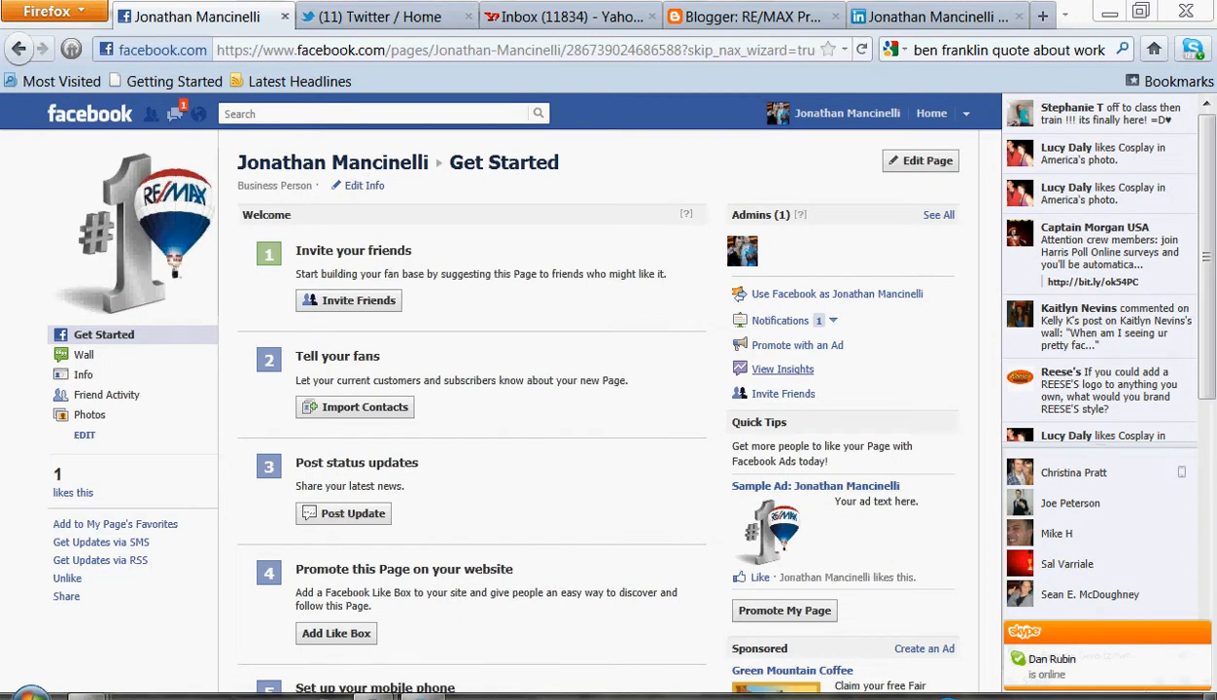
Open the page's Insights overview, then return to the new page through the news feed
{"action": "left_click", "coordinate": [782, 368]}
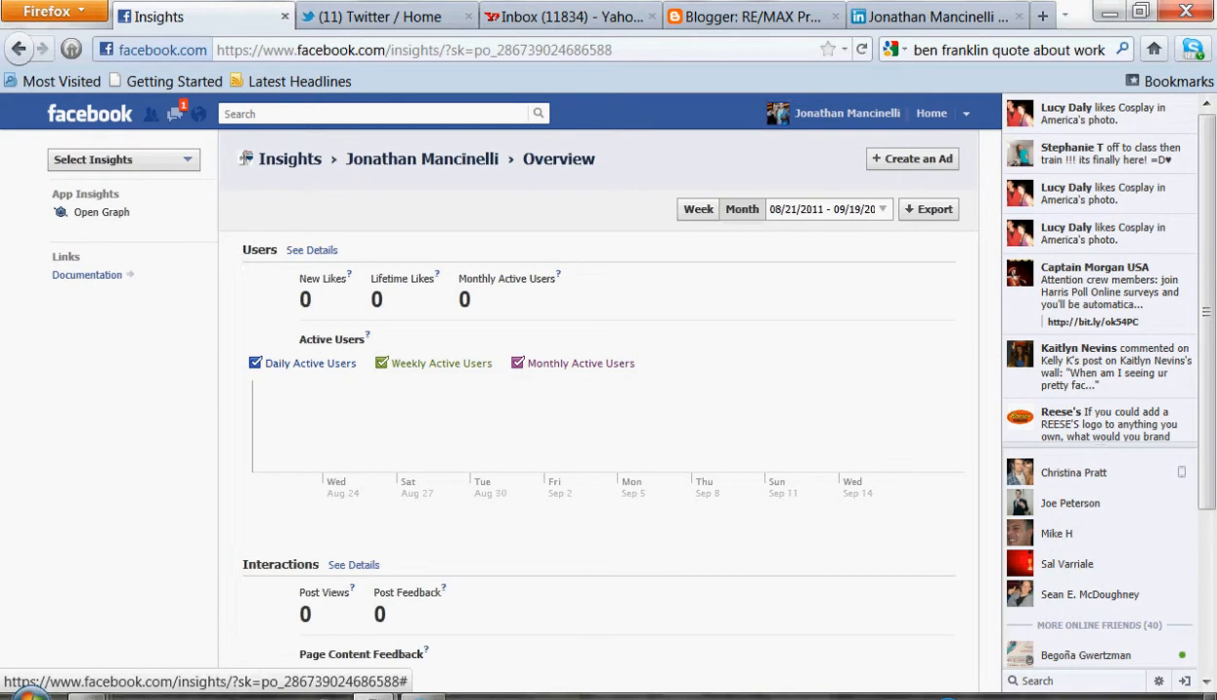
{"action": "left_click", "coordinate": [89, 113]}
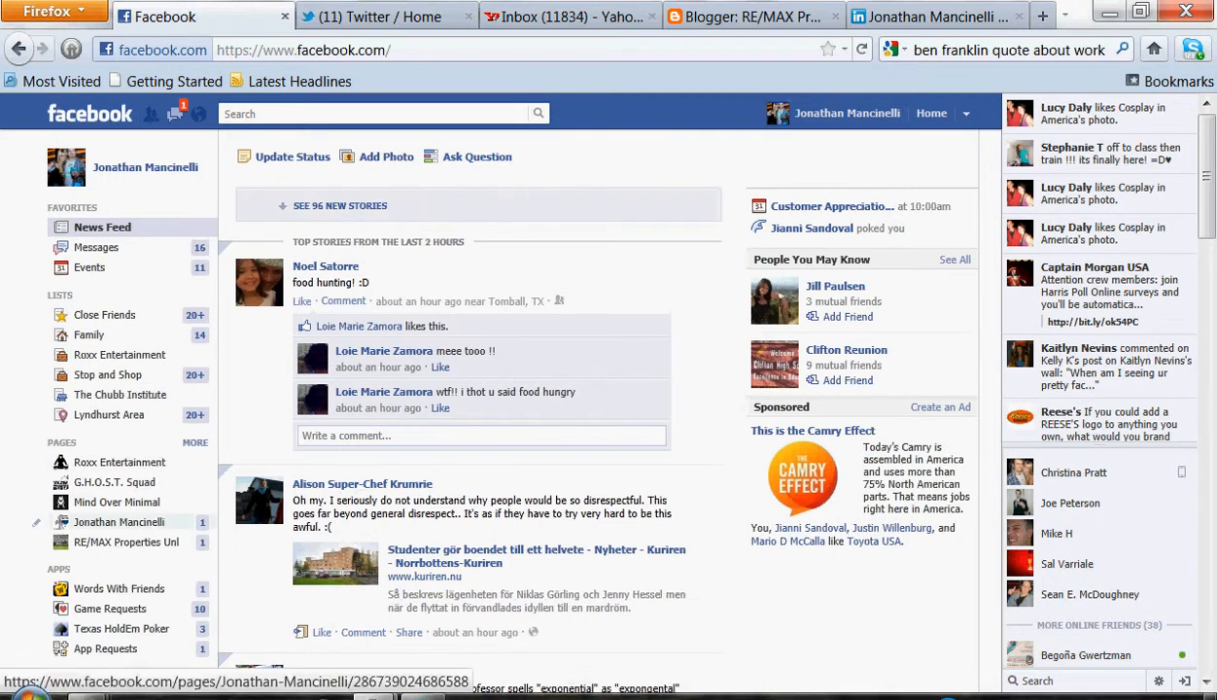
{"action": "left_click", "coordinate": [118, 522]}
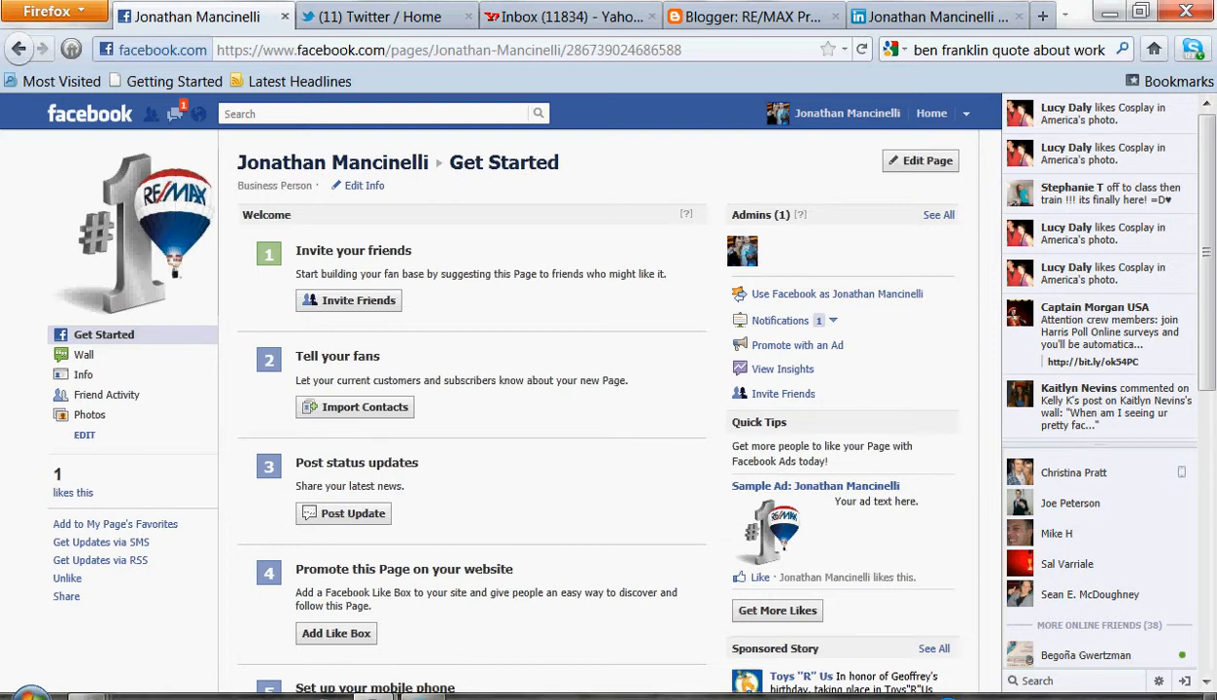
Edit the page to unpublish it so only admins can see it, and save the changes
{"action": "left_click", "coordinate": [920, 161]}
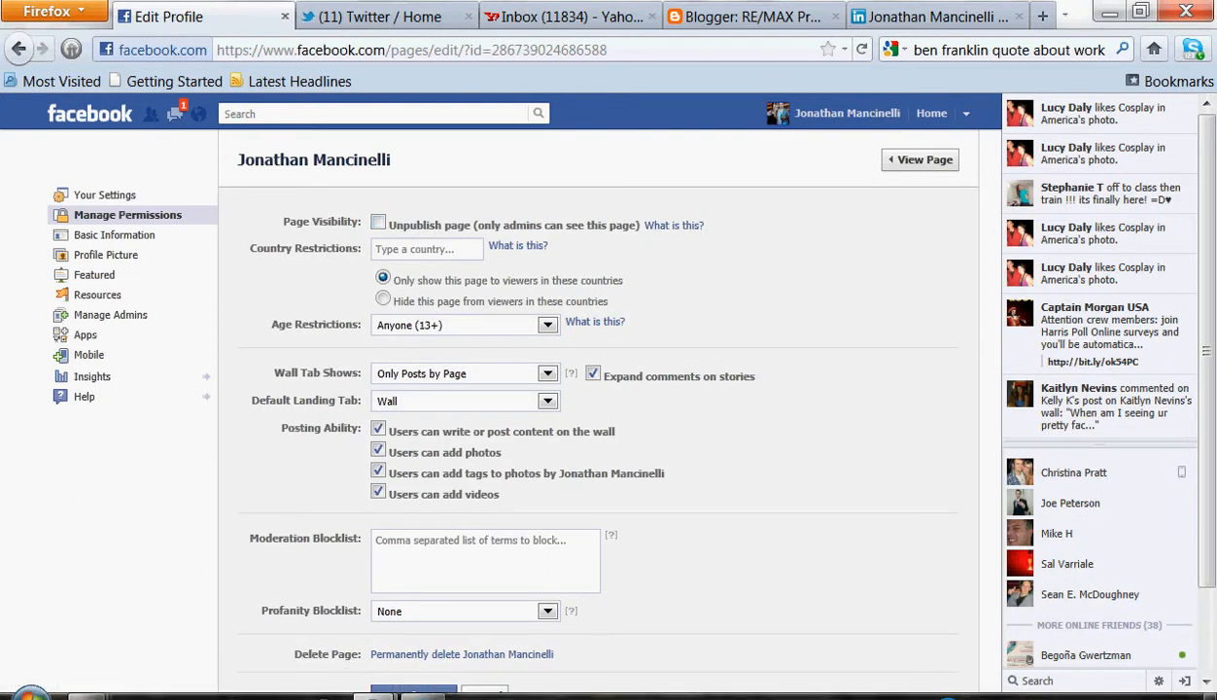
{"action": "left_click", "coordinate": [378, 222]}
{"action": "scroll", "coordinate": [598, 389], "scroll_direction": "down", "scroll_amount": 2}
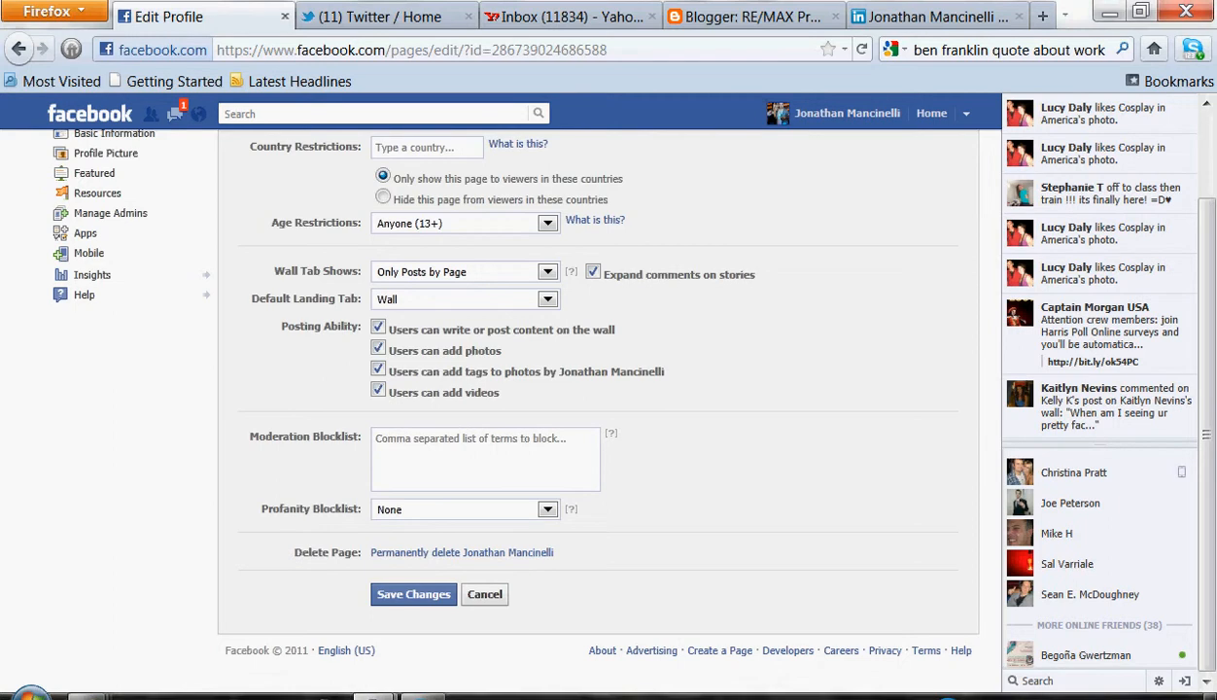
{"action": "left_click", "coordinate": [413, 594]}
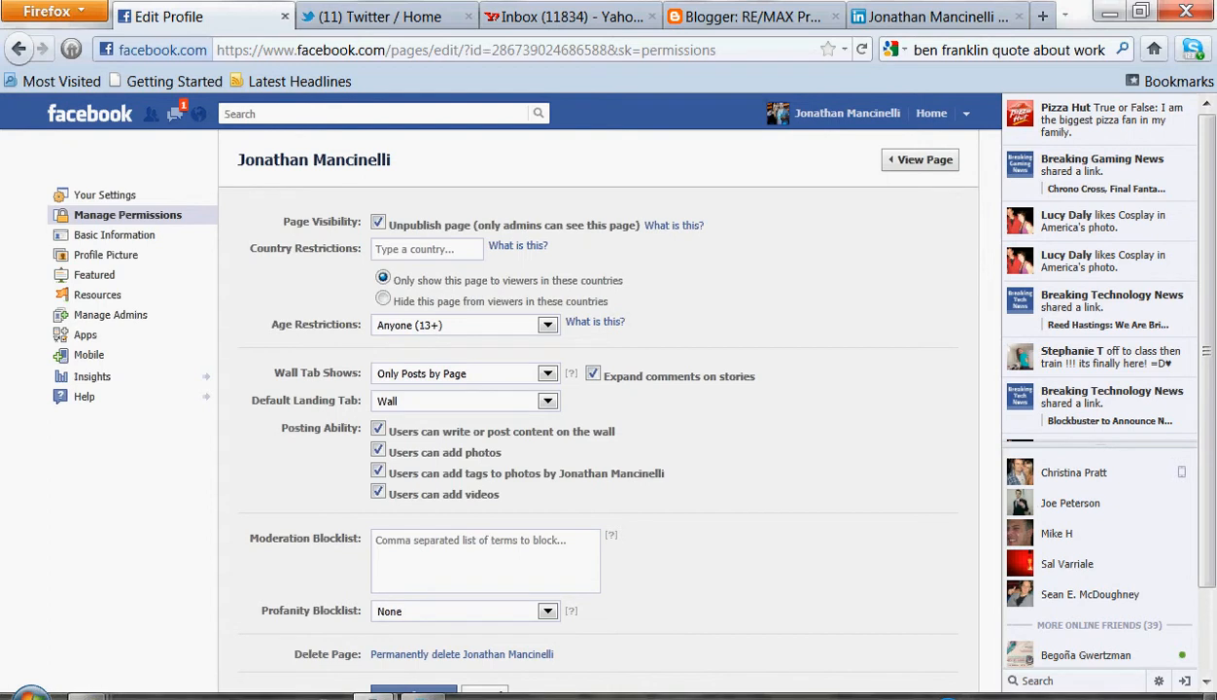
Clear the unpublish option so the page is visible to everyone, and save the permission changes
{"action": "left_click", "coordinate": [378, 222]}
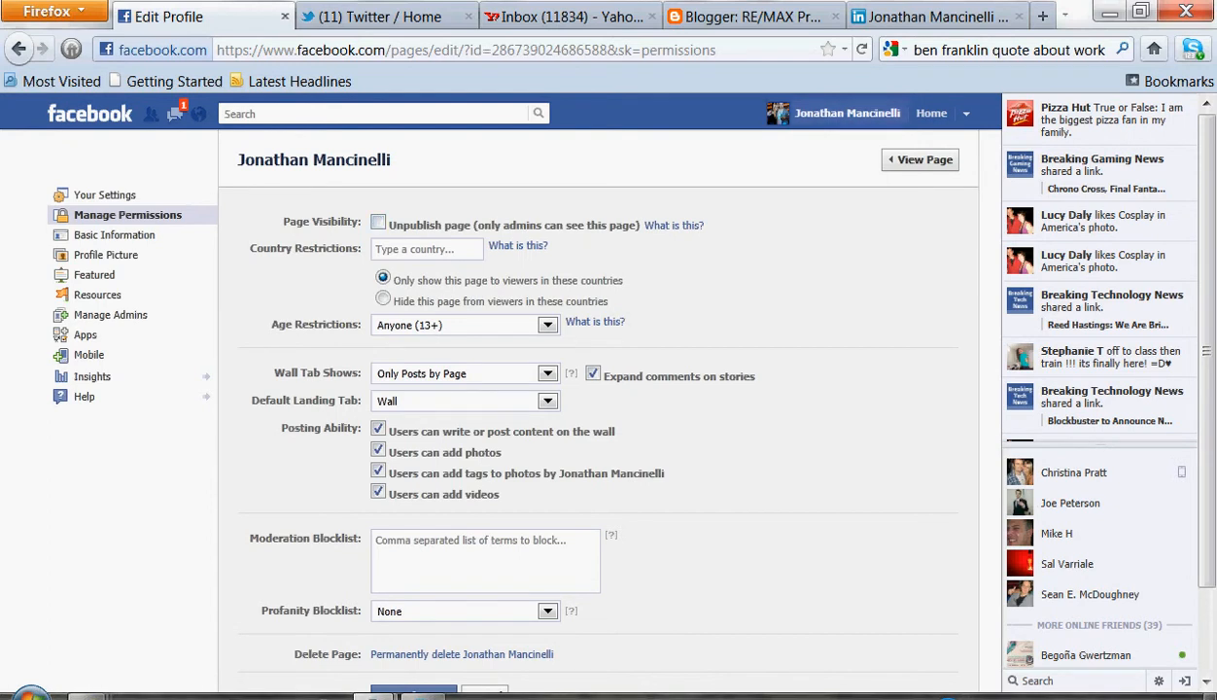
{"action": "scroll", "coordinate": [598, 389], "scroll_direction": "down", "scroll_amount": 2}
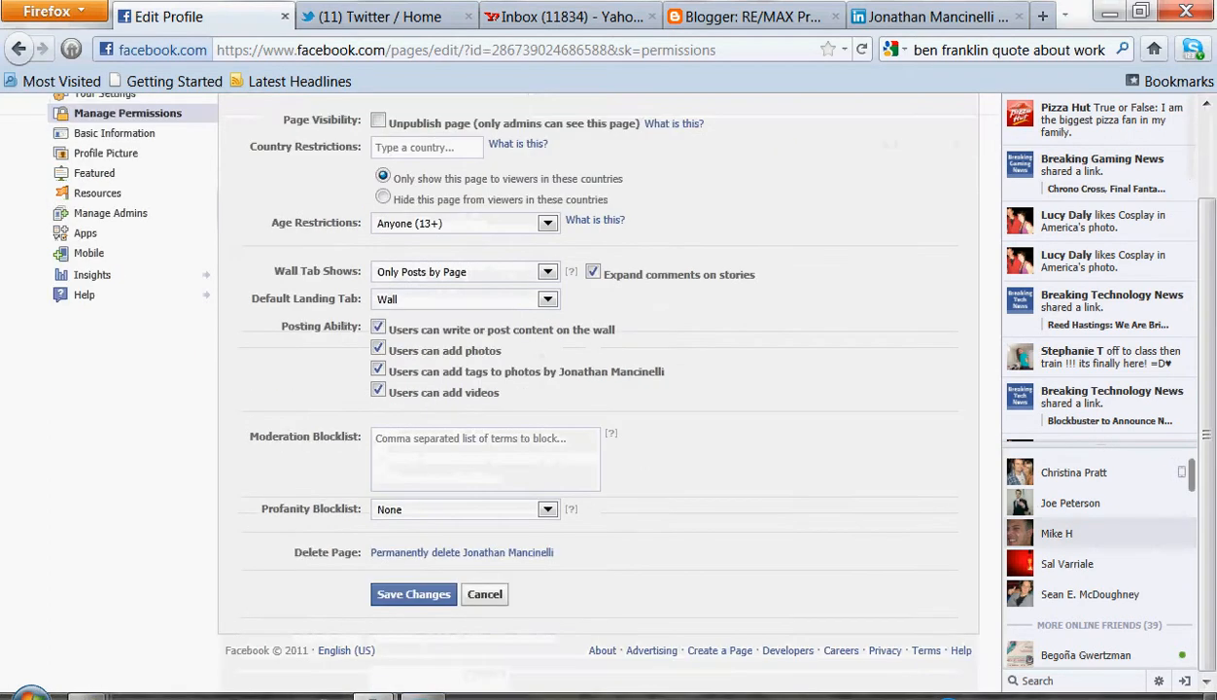
{"action": "left_click", "coordinate": [413, 594]}
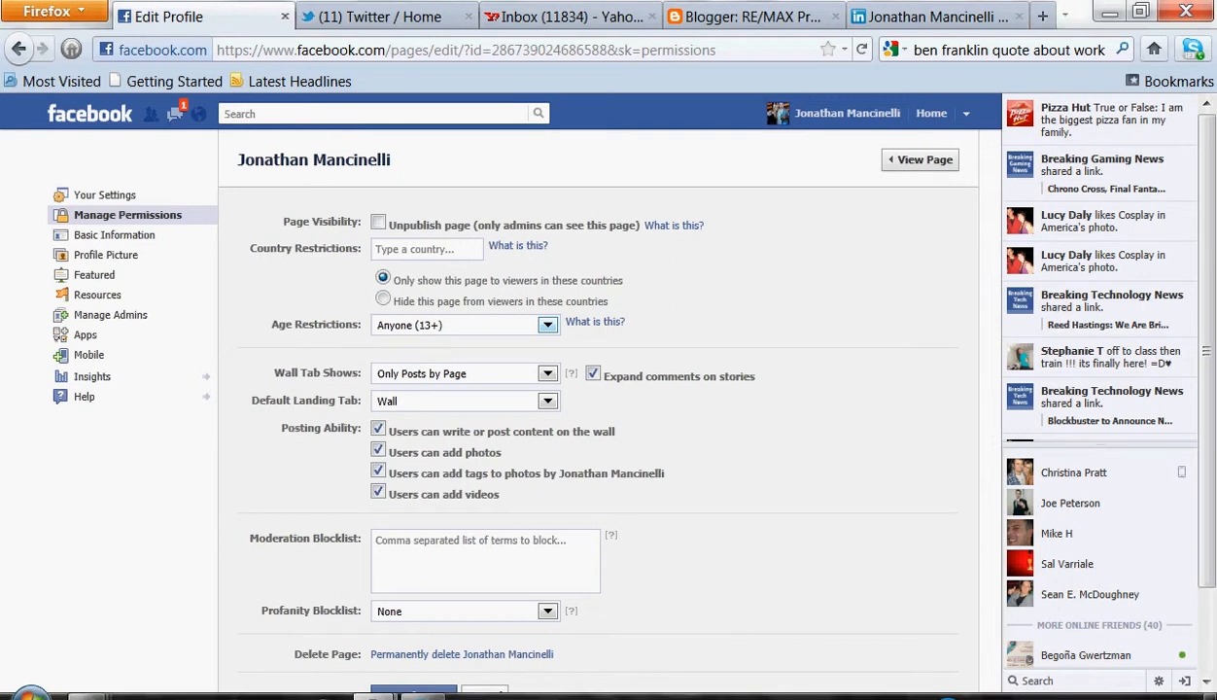
Open the page's basic information settings and select the summary paragraph on the LinkedIn profile
{"action": "left_click", "coordinate": [104, 194]}
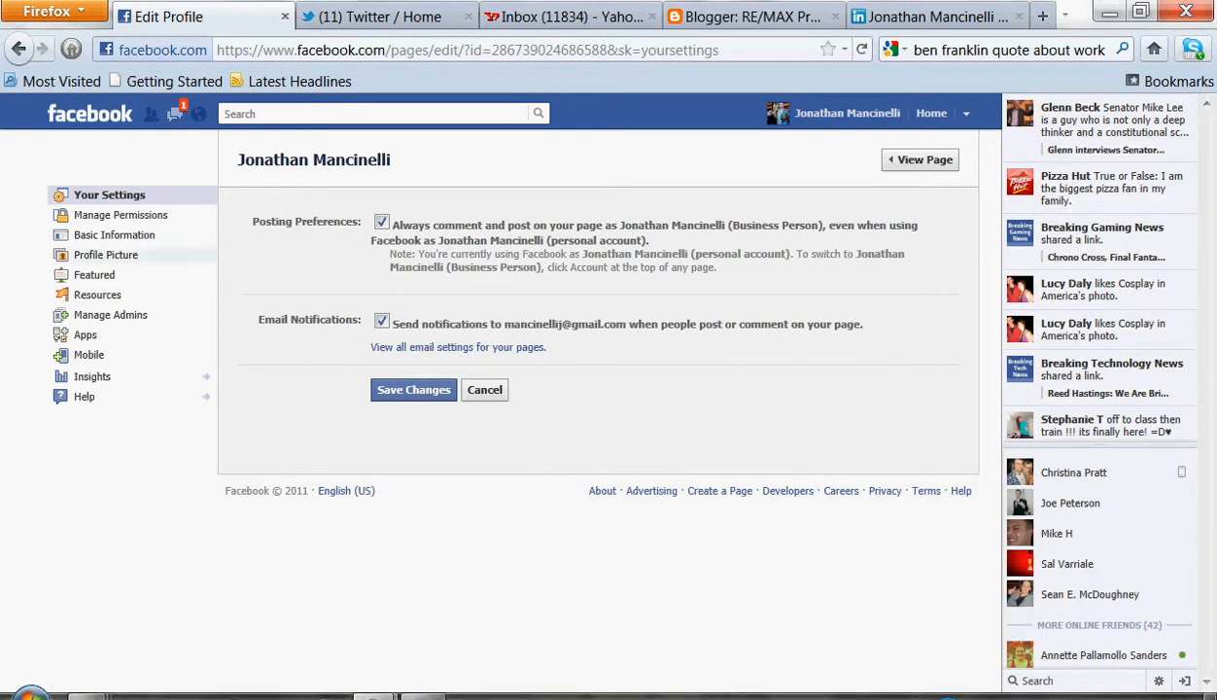
{"action": "left_click", "coordinate": [114, 234]}
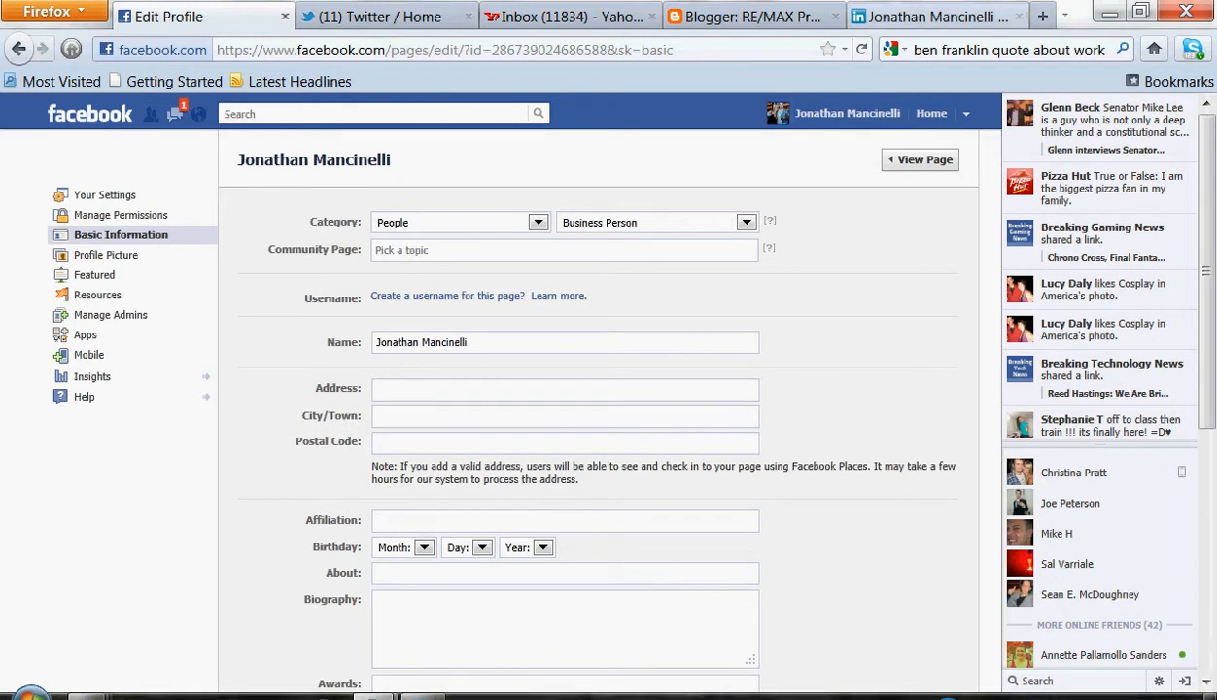
{"action": "left_click", "coordinate": [933, 17]}
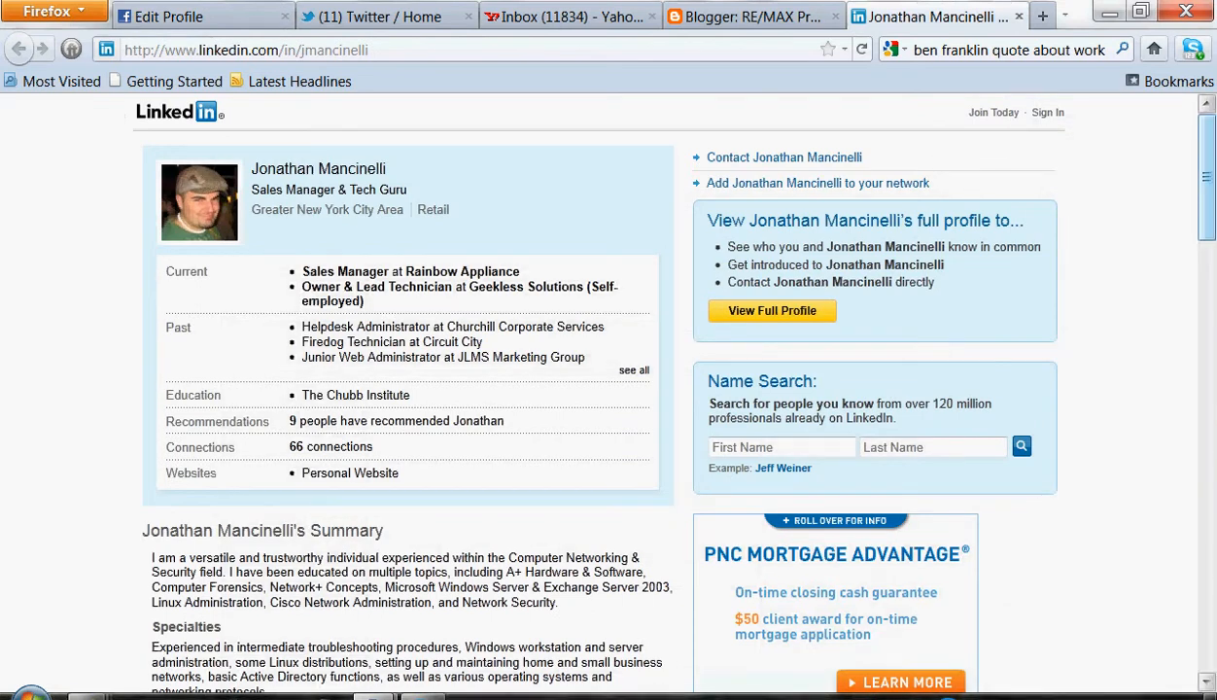
{"action": "scroll", "coordinate": [609, 389], "scroll_direction": "down", "scroll_amount": 4}
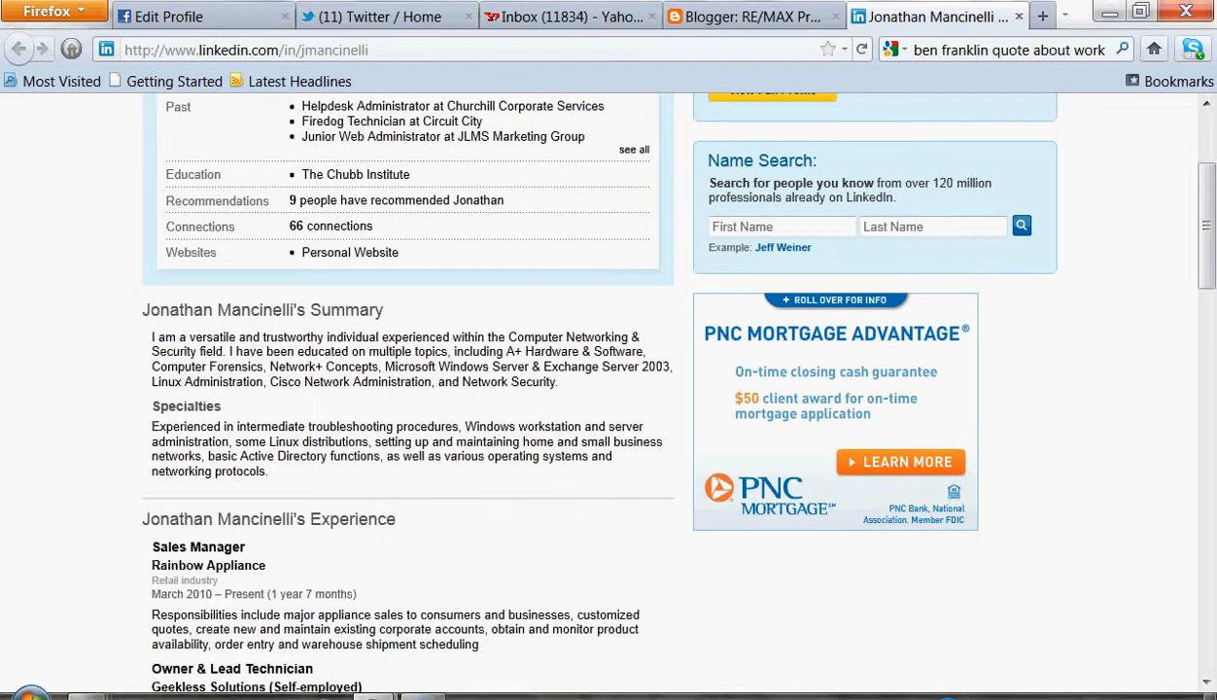
{"action": "double_click", "coordinate": [237, 382]}
{"action": "left_click", "coordinate": [236, 382]}
{"action": "left_click_drag", "start_coordinate": [557, 382], "coordinate": [150, 338]}
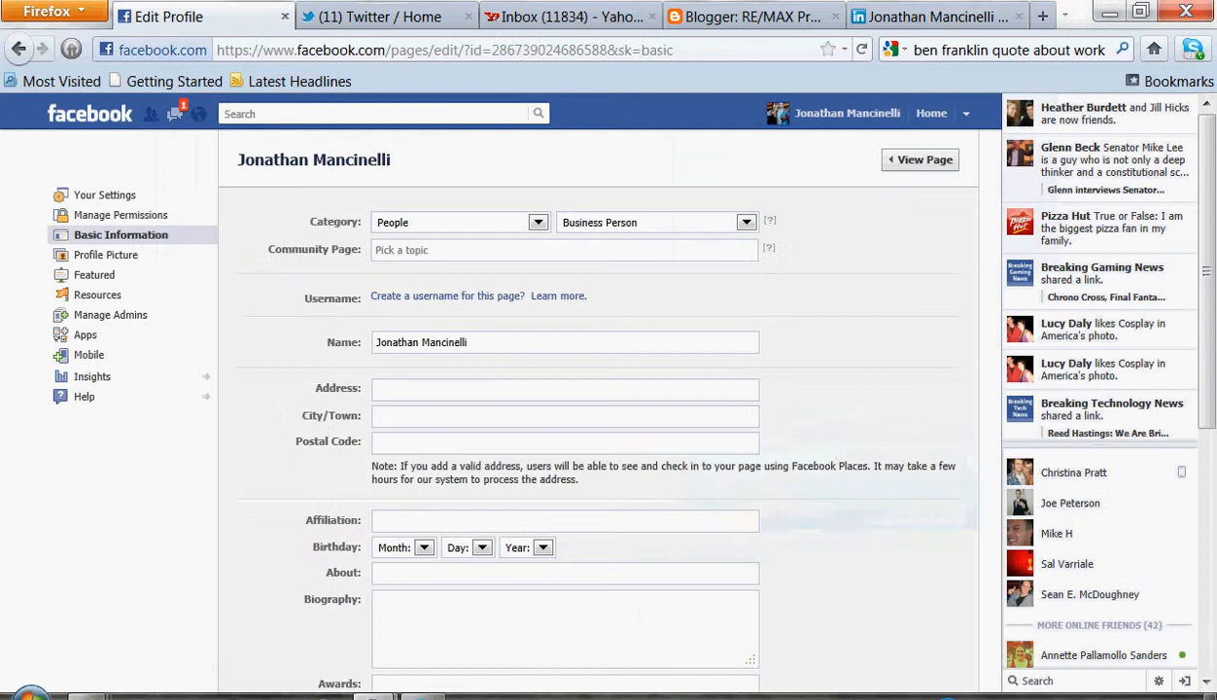
Paste the LinkedIn summary into the page's Biography field
{"action": "left_click", "coordinate": [175, 16]}
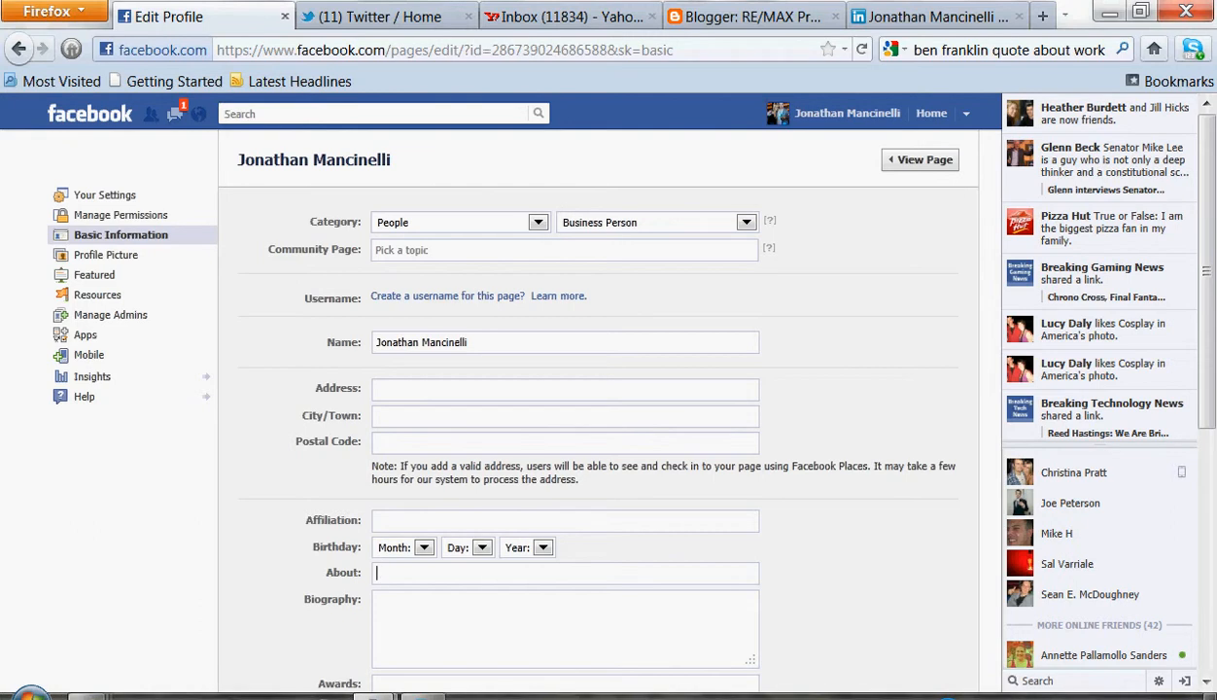
{"action": "right_click", "coordinate": [509, 566]}
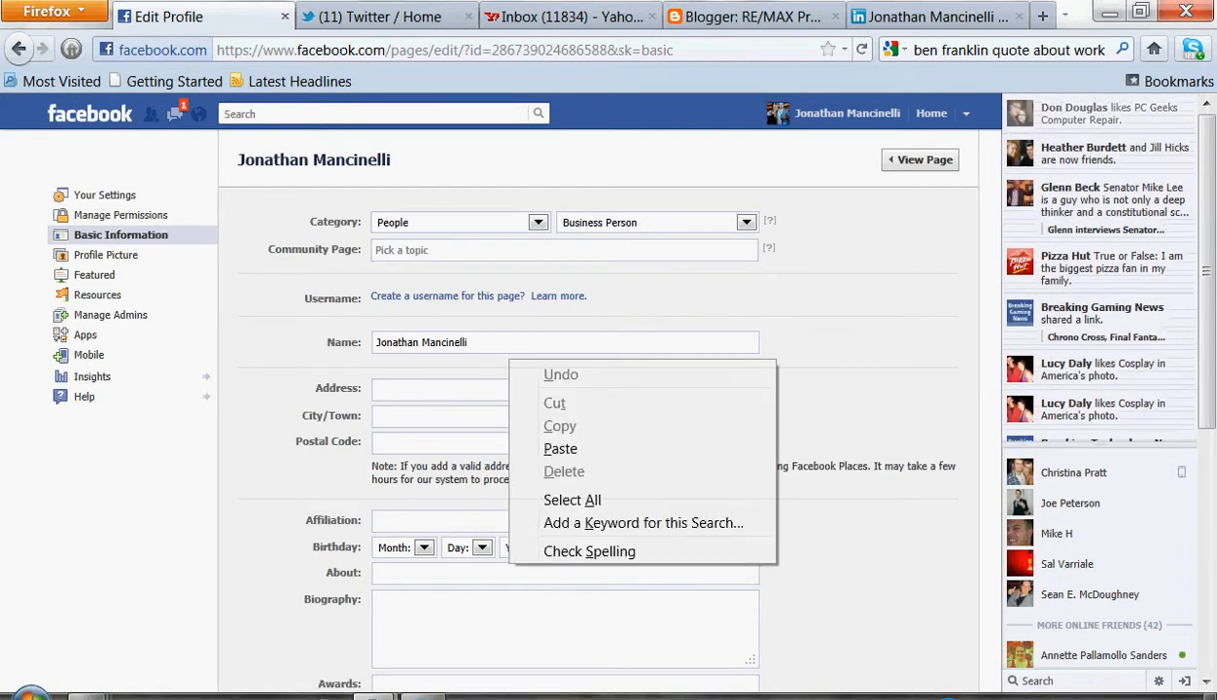
{"action": "left_click", "coordinate": [560, 448]}
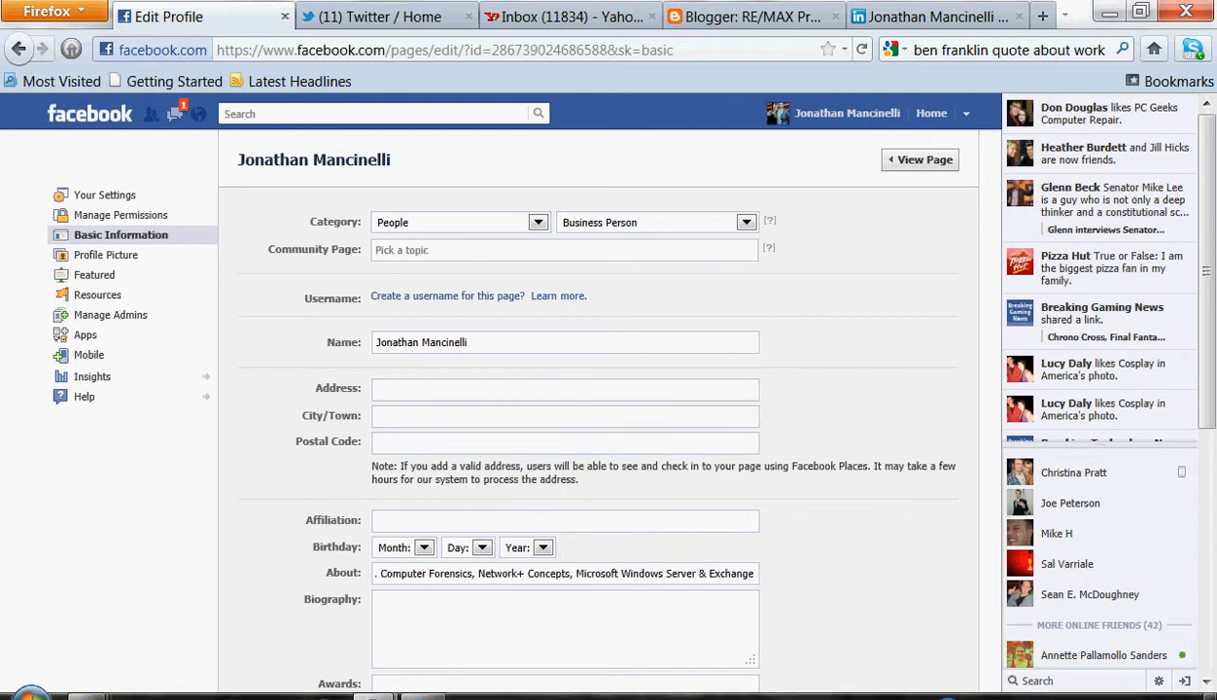
{"action": "left_click_drag", "start_coordinate": [694, 574], "coordinate": [755, 573]}
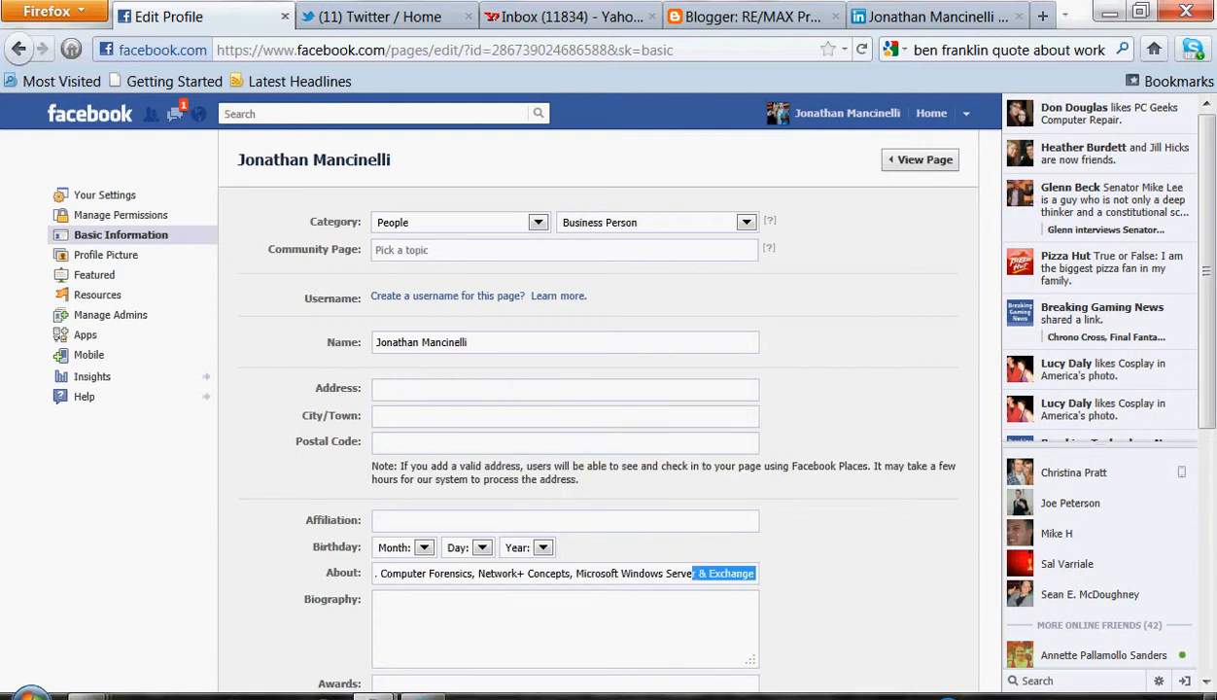
{"action": "left_click", "coordinate": [752, 573]}
{"action": "left_click", "coordinate": [666, 573]}
{"action": "key", "text": "ctrl+a"}
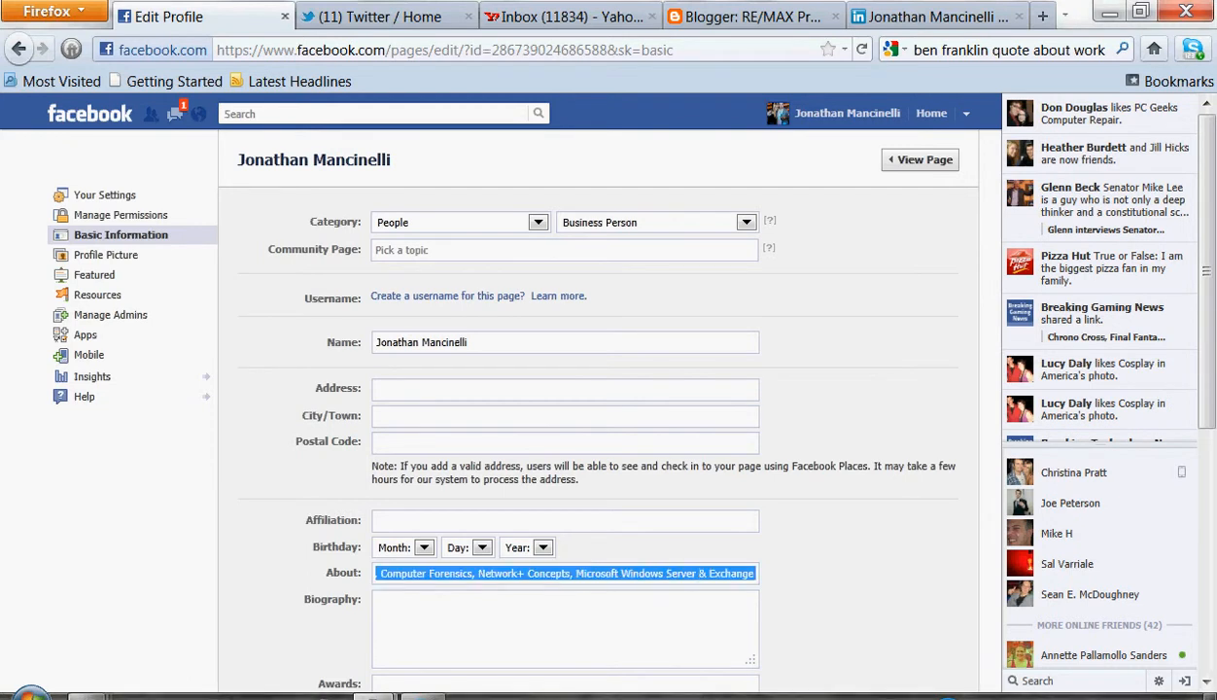
{"action": "key", "text": "ctrl+x"}
{"action": "left_click", "coordinate": [377, 601]}
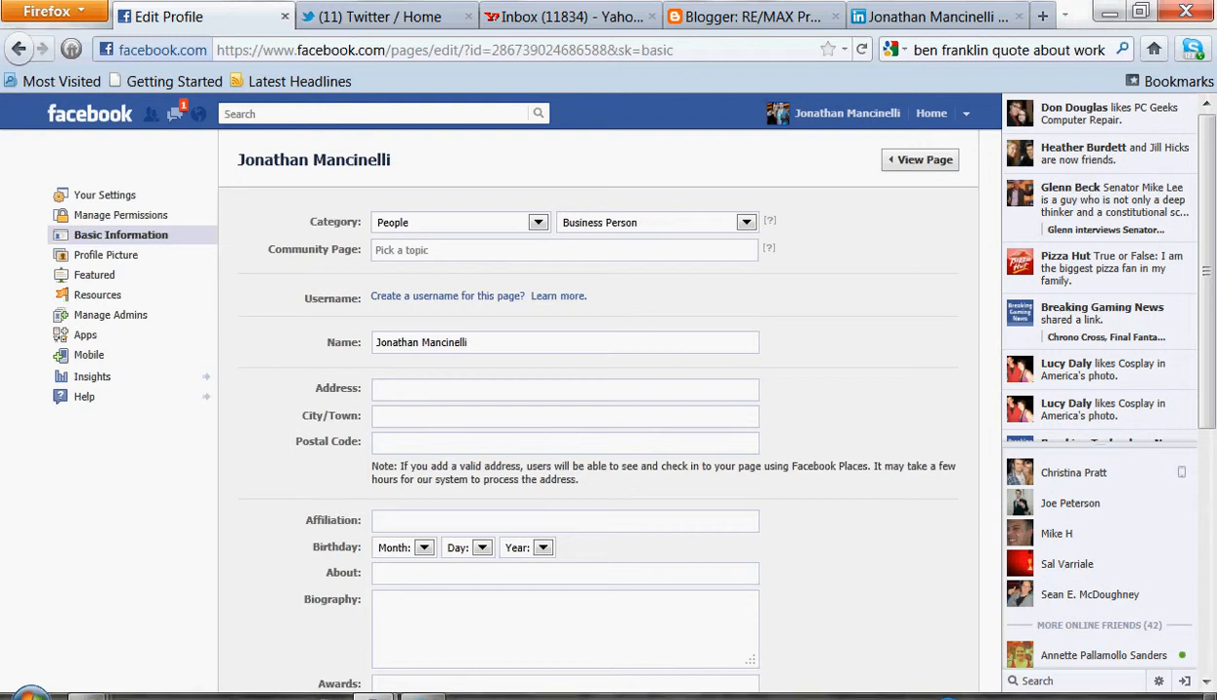
{"action": "key", "text": "ctrl+v"}
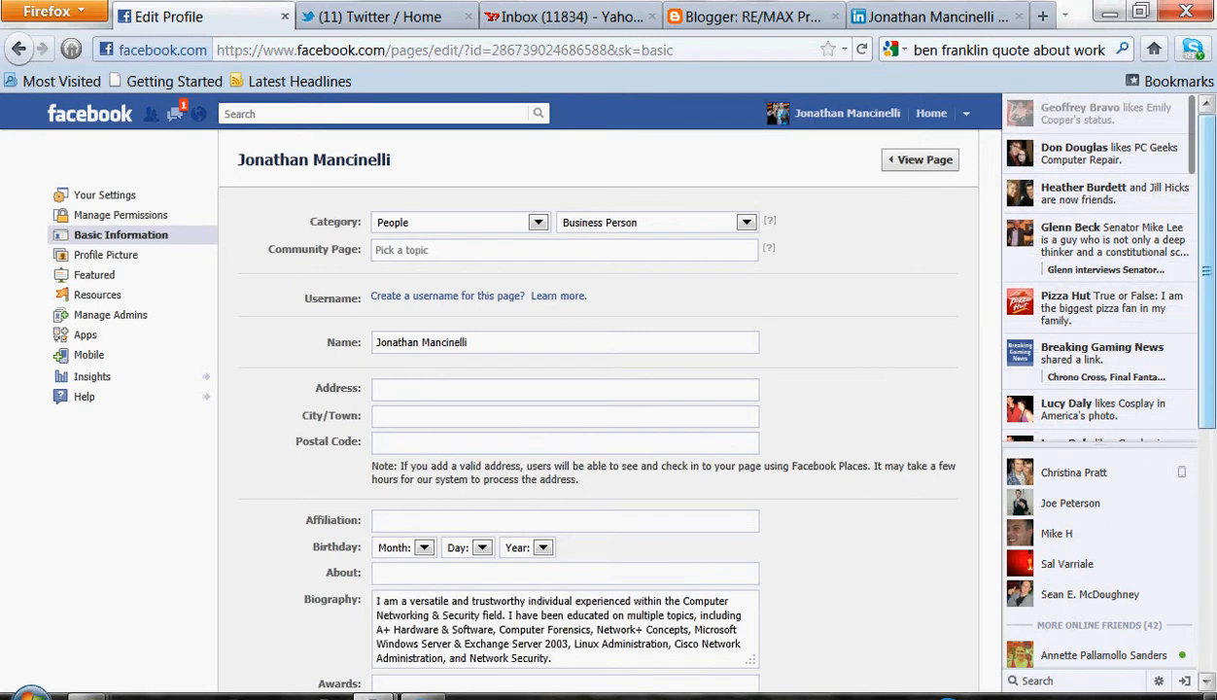
Select the Specialties paragraph on the LinkedIn profile
{"action": "scroll", "coordinate": [598, 389], "scroll_direction": "down", "scroll_amount": 2}
{"action": "scroll", "coordinate": [598, 389], "scroll_direction": "down", "scroll_amount": 4}
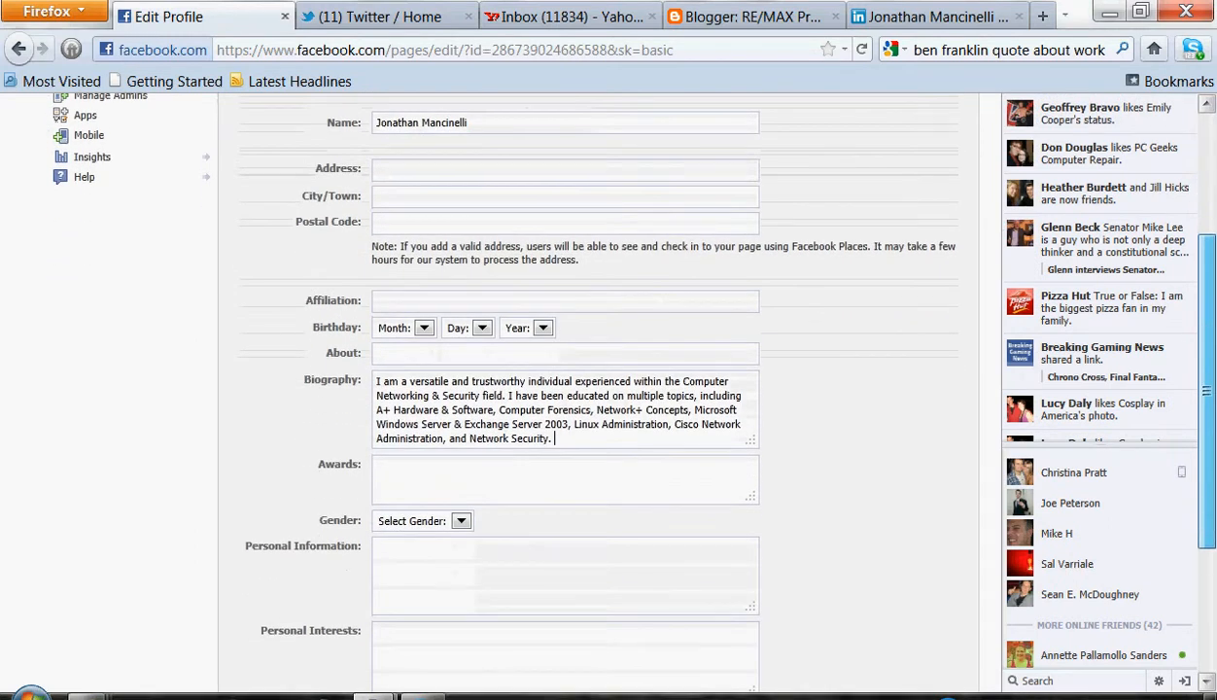
{"action": "scroll", "coordinate": [598, 388], "scroll_direction": "down", "scroll_amount": 2}
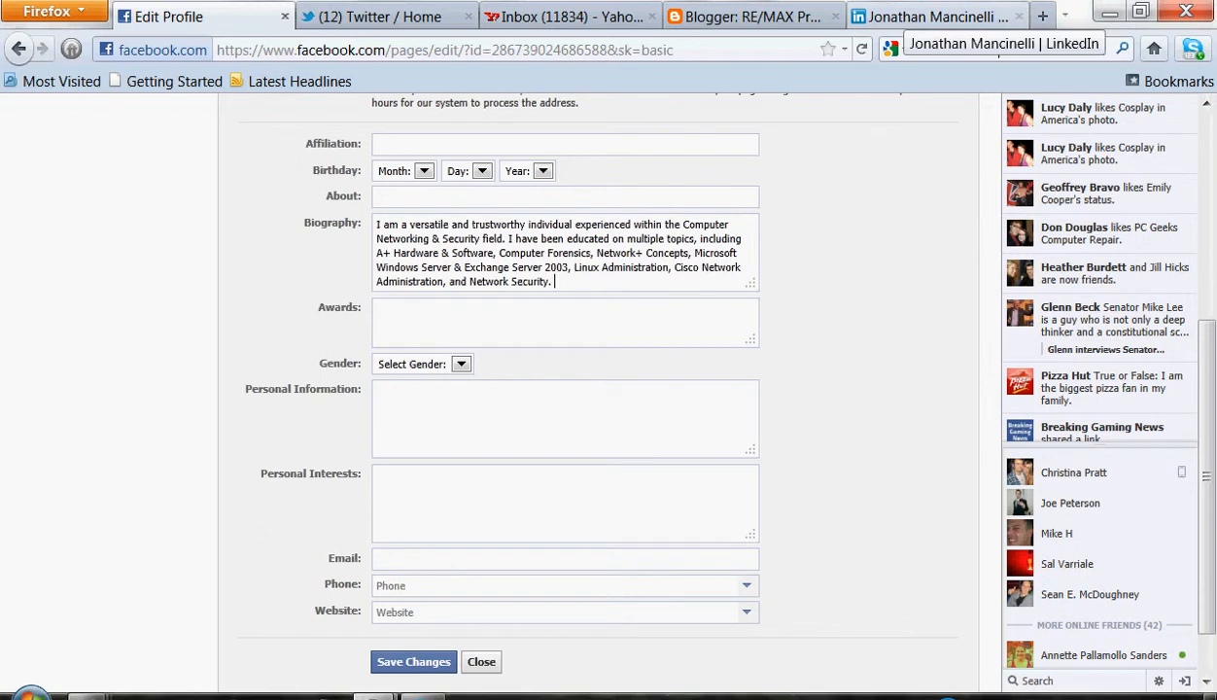
{"action": "left_click", "coordinate": [933, 17]}
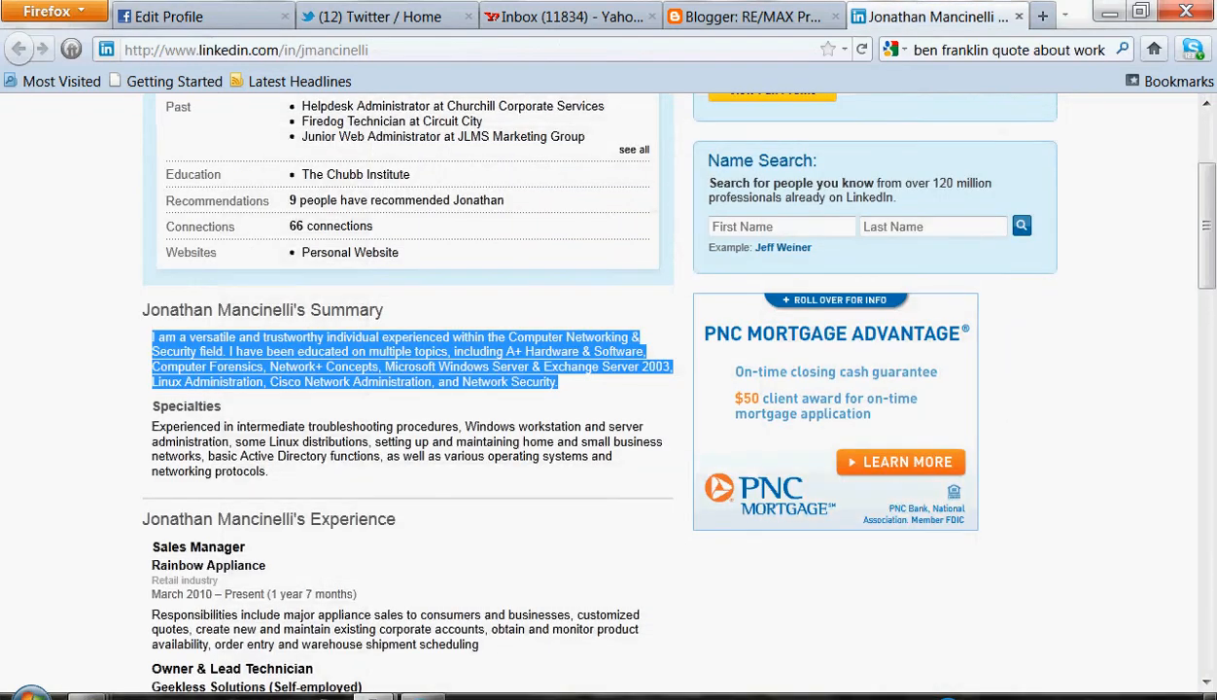
{"action": "left_click_drag", "start_coordinate": [267, 471], "coordinate": [152, 427]}
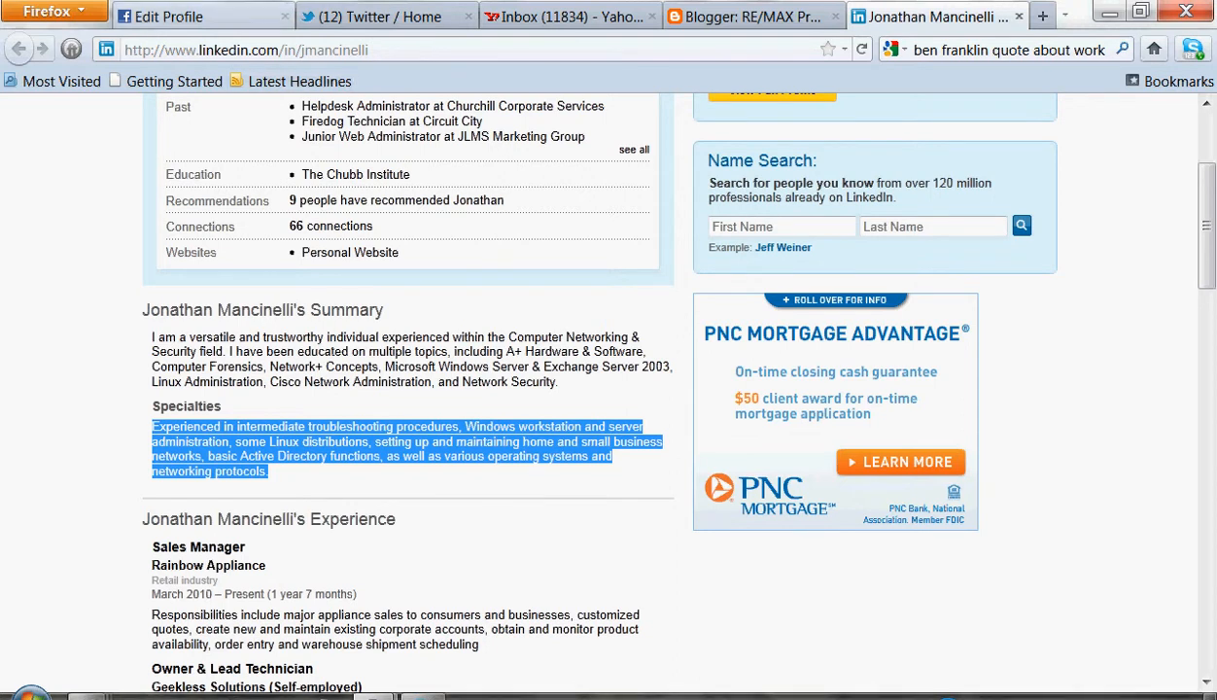
Move the summary into Personal Information and paste the specialties text into Biography
{"action": "left_click", "coordinate": [169, 17]}
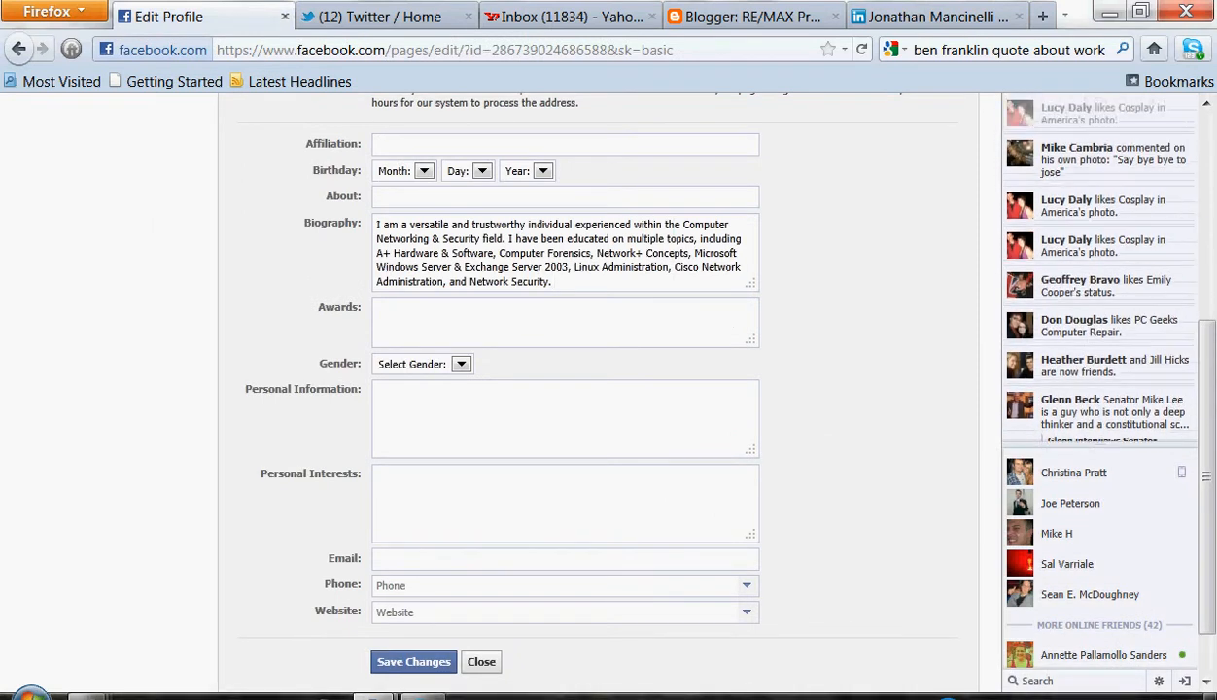
{"action": "left_click_drag", "start_coordinate": [552, 281], "coordinate": [438, 428]}
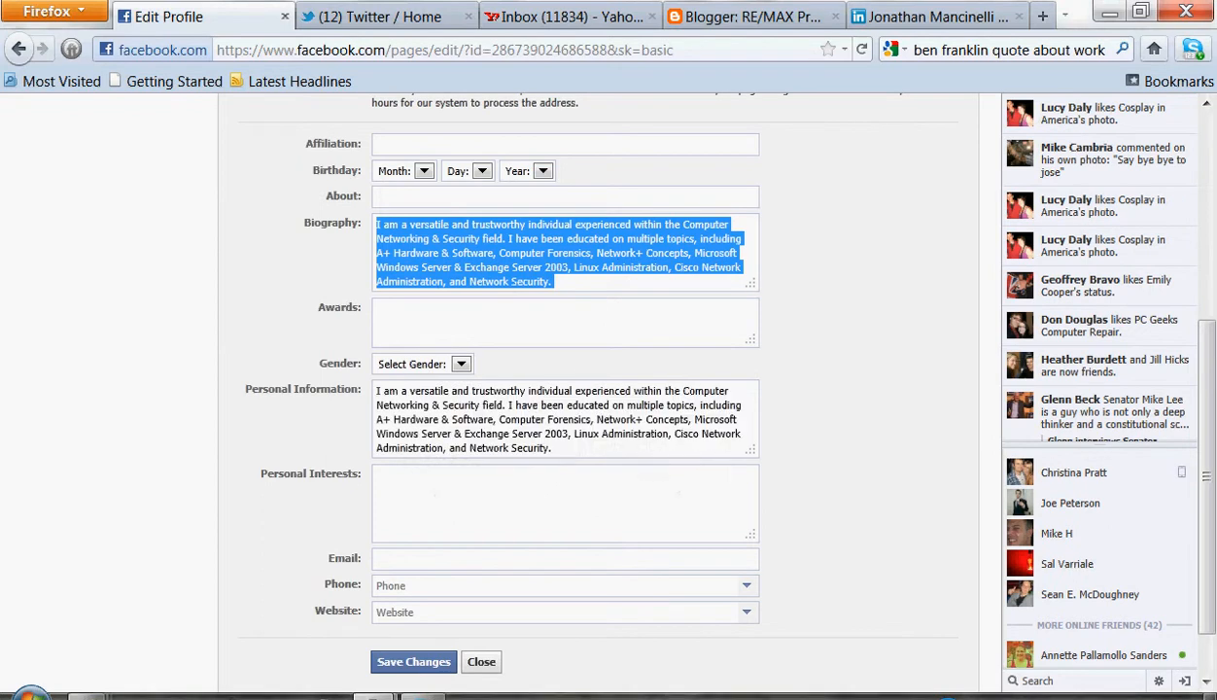
{"action": "key", "text": "ctrl+v"}
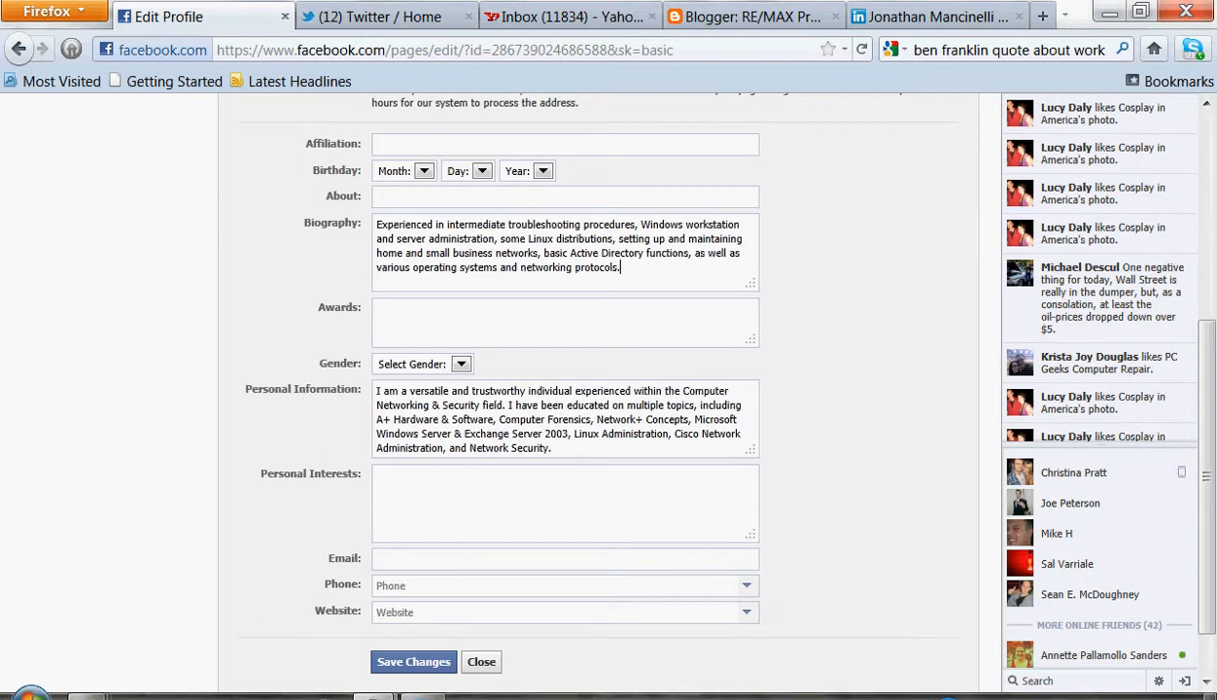
Save the updated basic information
{"action": "left_click", "coordinate": [379, 196]}
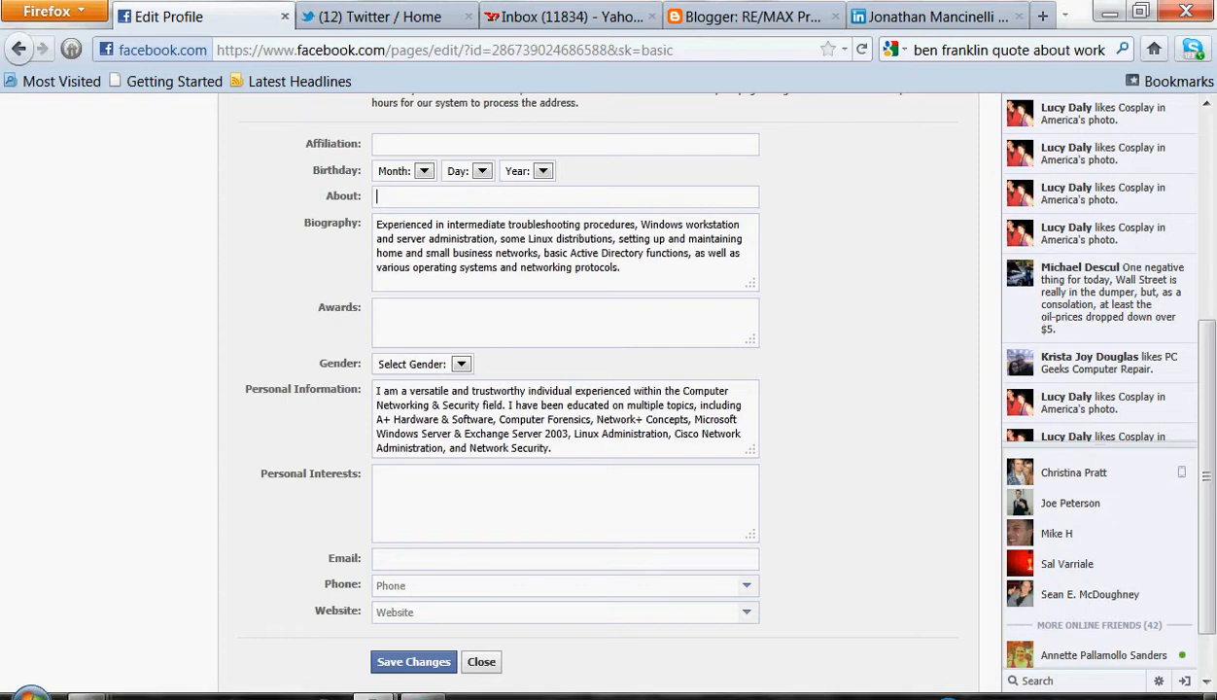
{"action": "left_click", "coordinate": [621, 267]}
{"action": "left_click", "coordinate": [545, 419]}
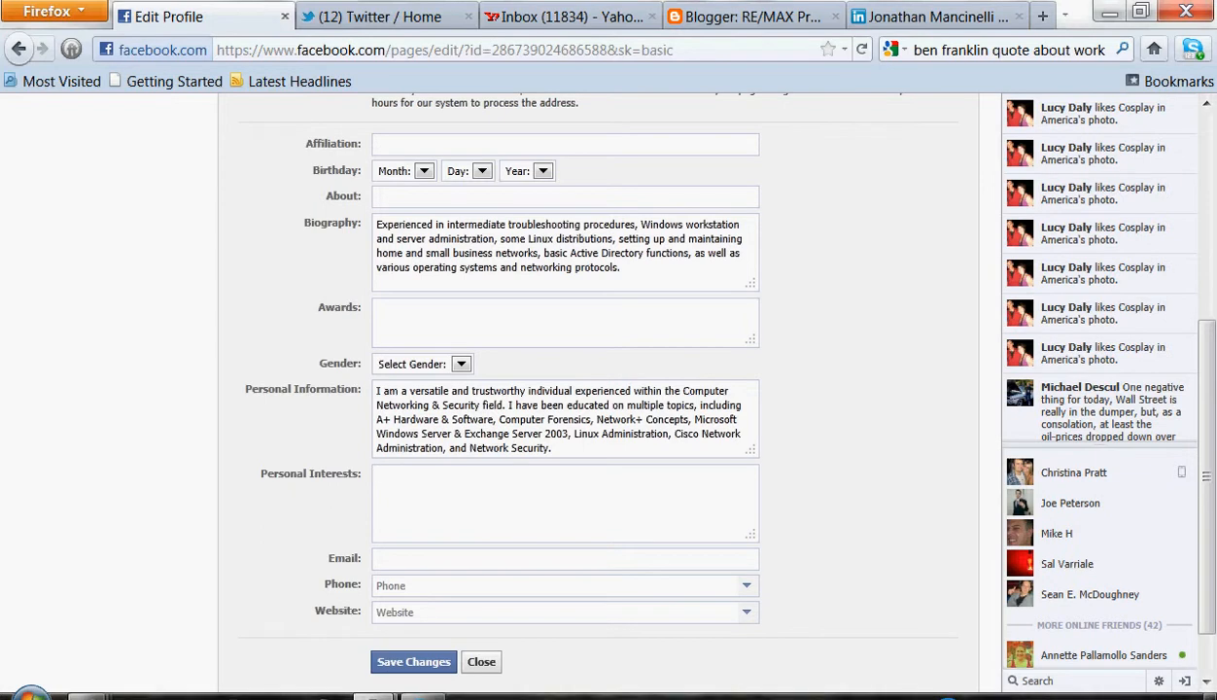
{"action": "key", "text": "Tab"}
{"action": "left_click", "coordinate": [472, 585]}
{"action": "left_click", "coordinate": [476, 611]}
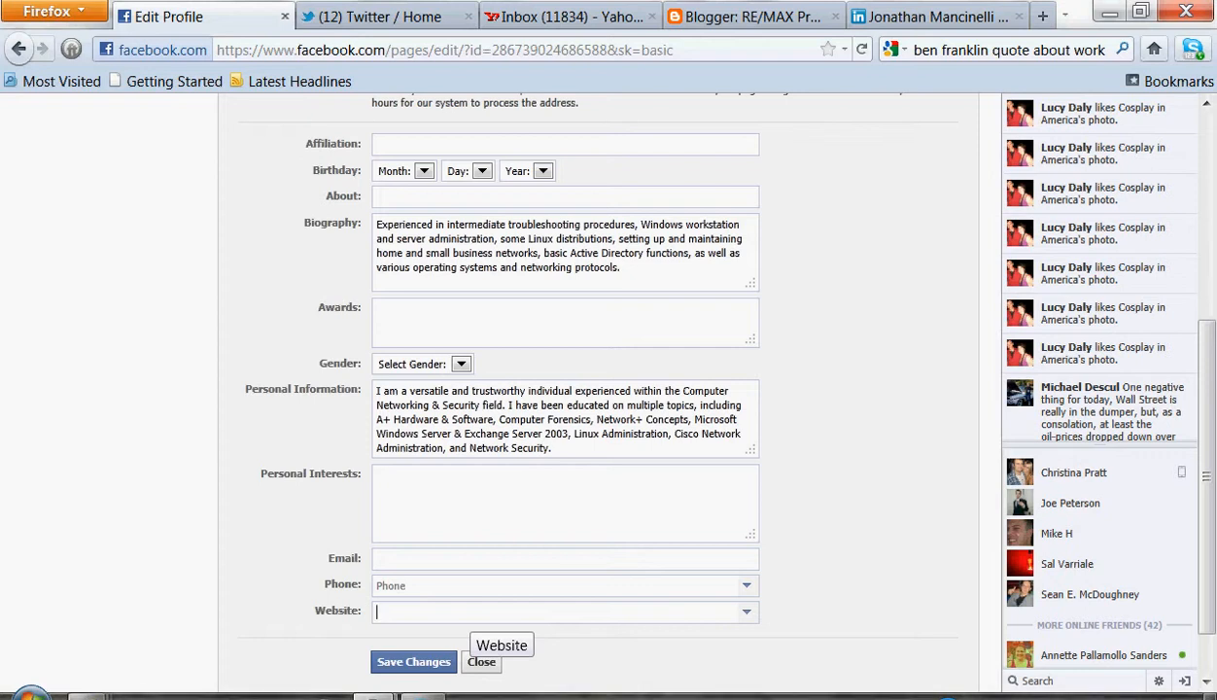
{"action": "key", "text": "Return"}
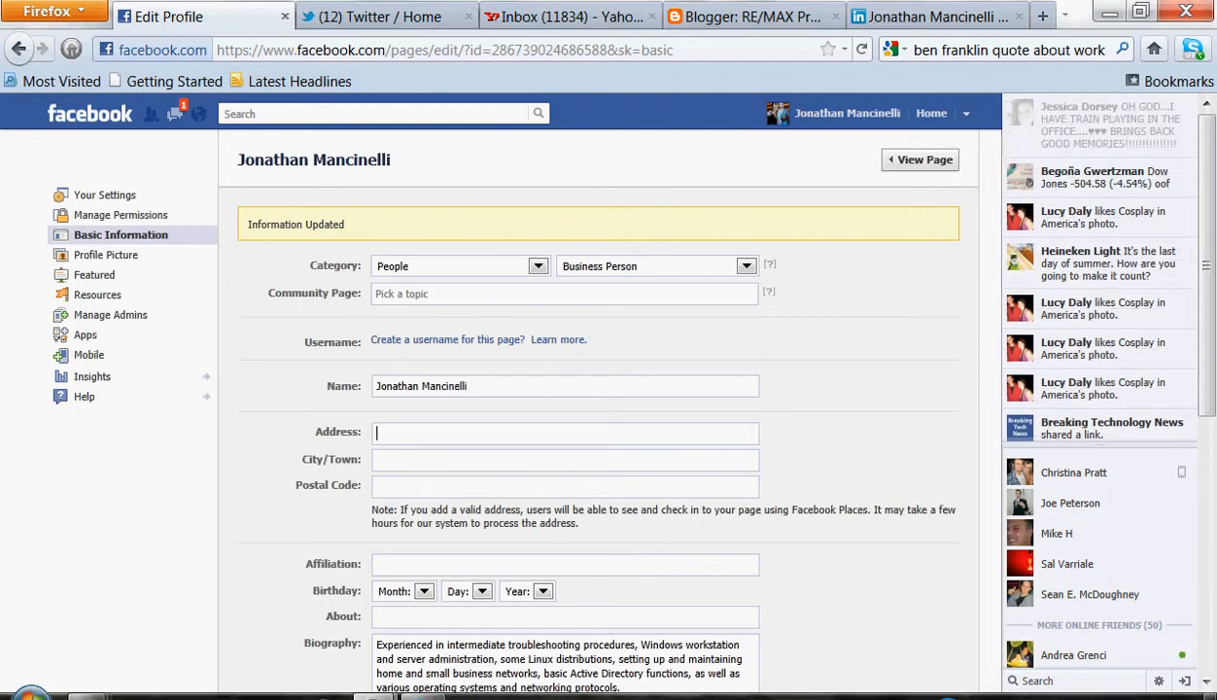
{"action": "left_click", "coordinate": [377, 564]}
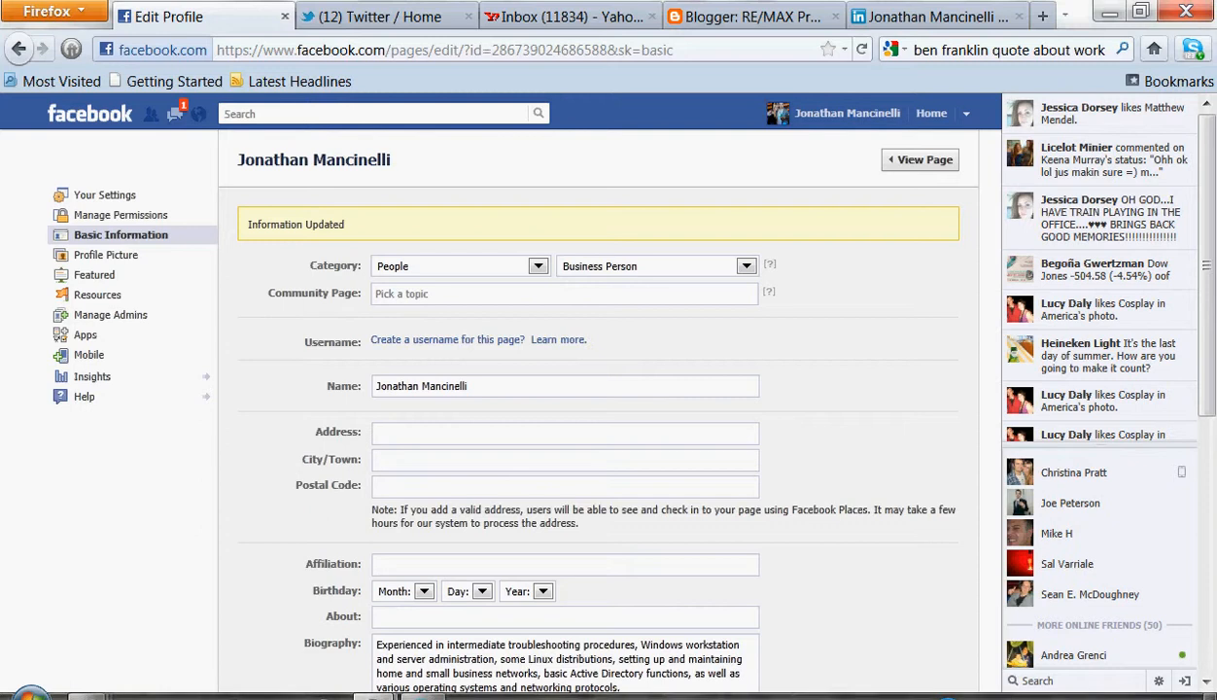
{"action": "left_click", "coordinate": [377, 564]}
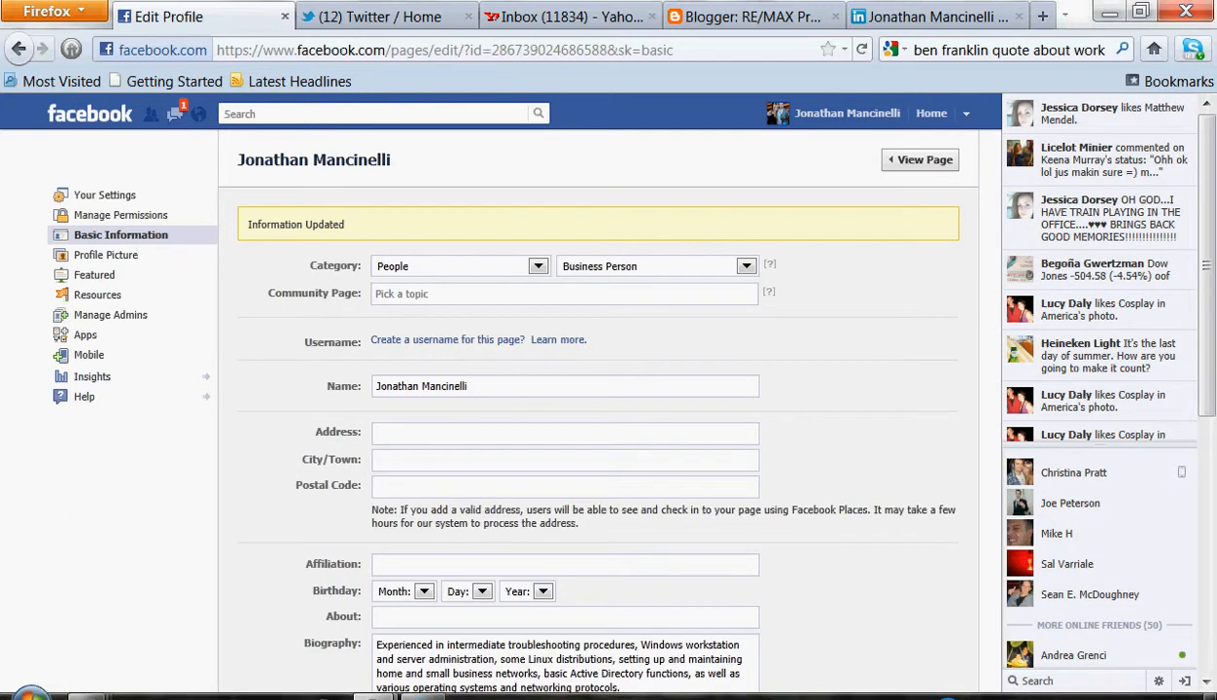
{"action": "left_click", "coordinate": [378, 616]}
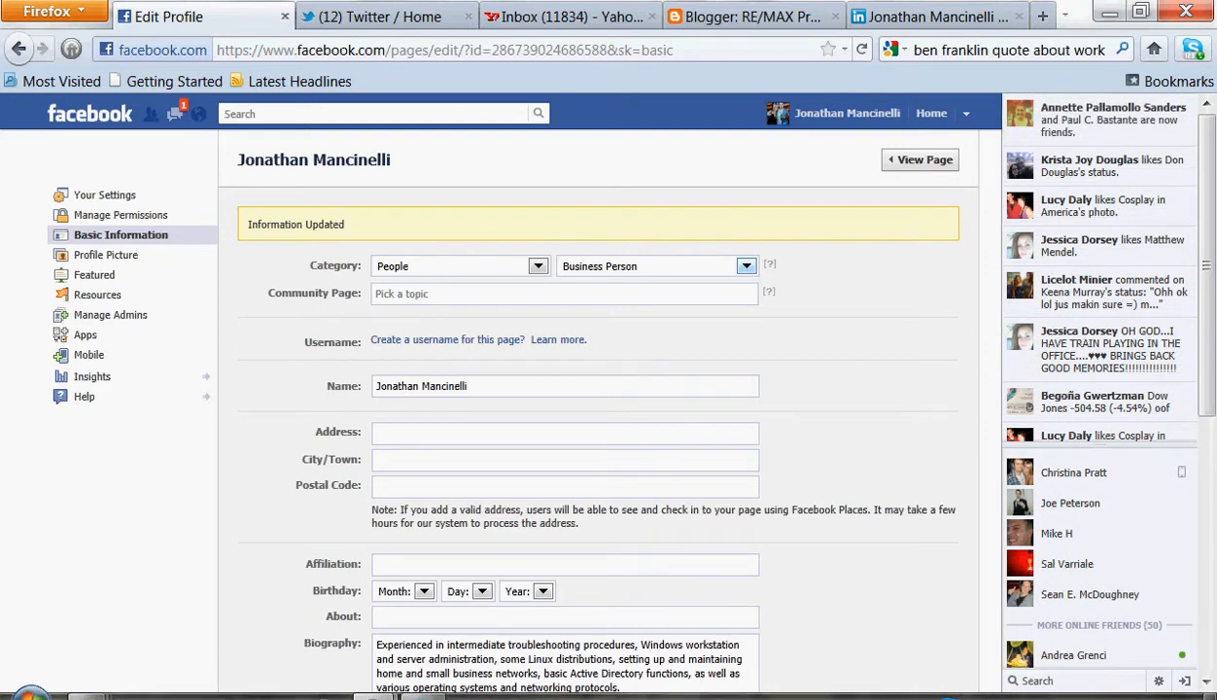
Save the permission settings and open the page view
{"action": "left_click", "coordinate": [919, 159]}
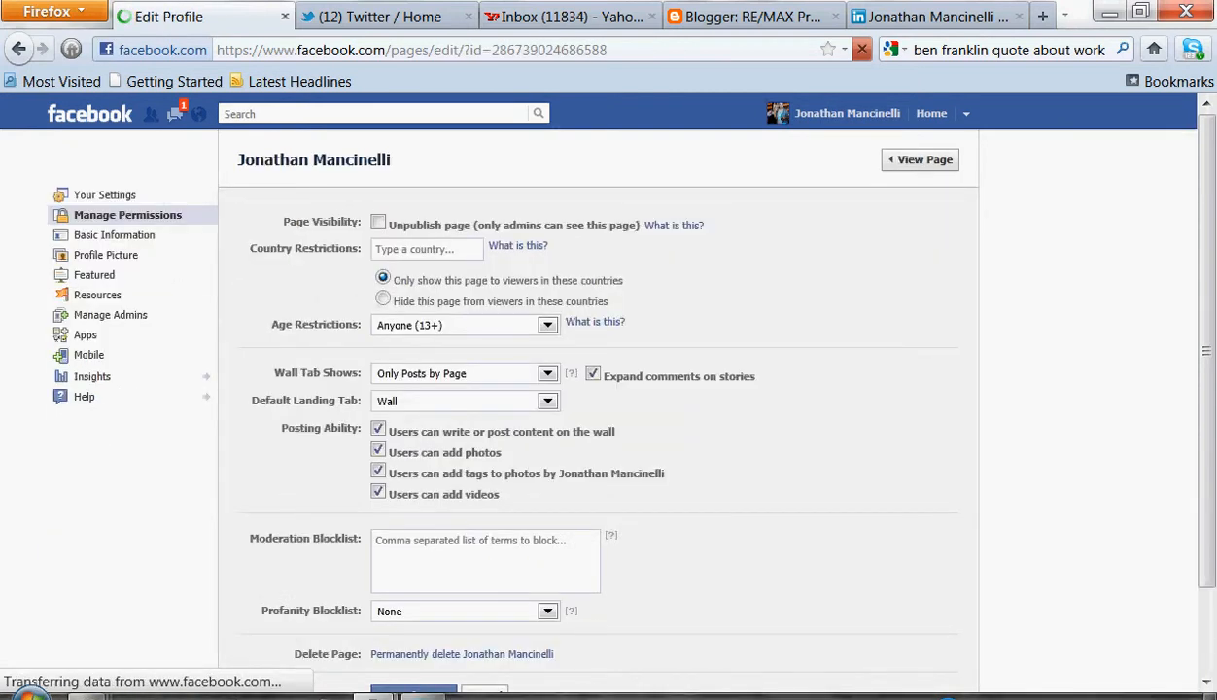
{"action": "left_click", "coordinate": [919, 159]}
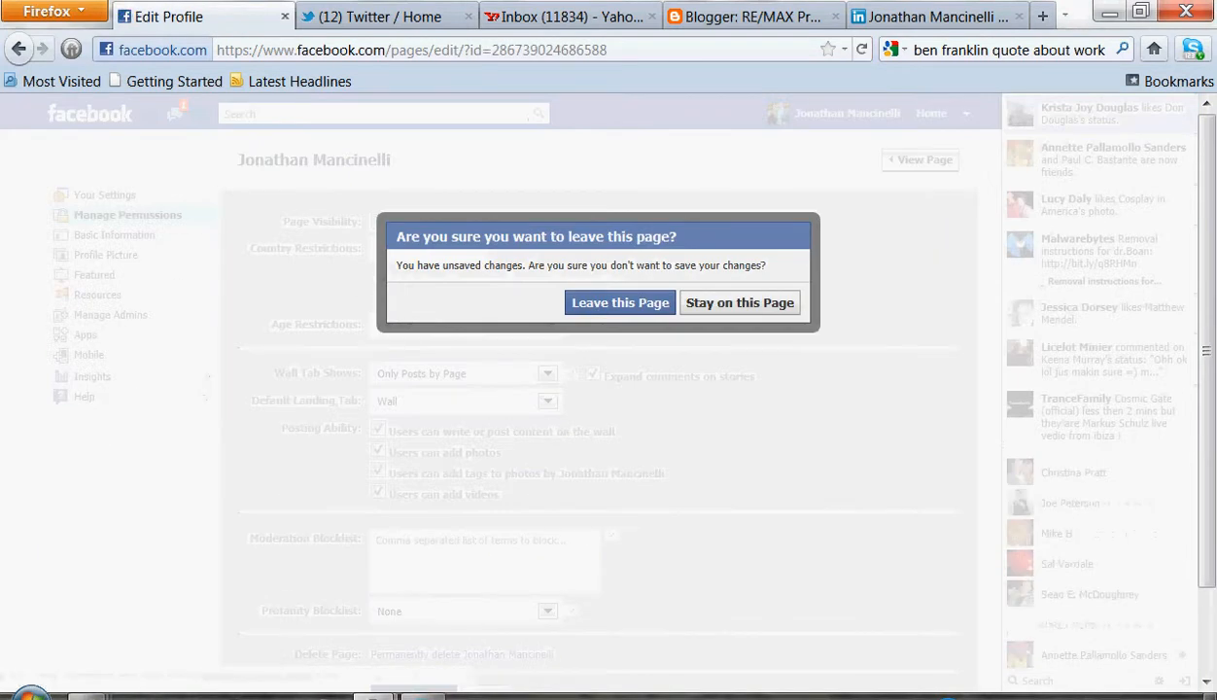
{"action": "left_click", "coordinate": [739, 302]}
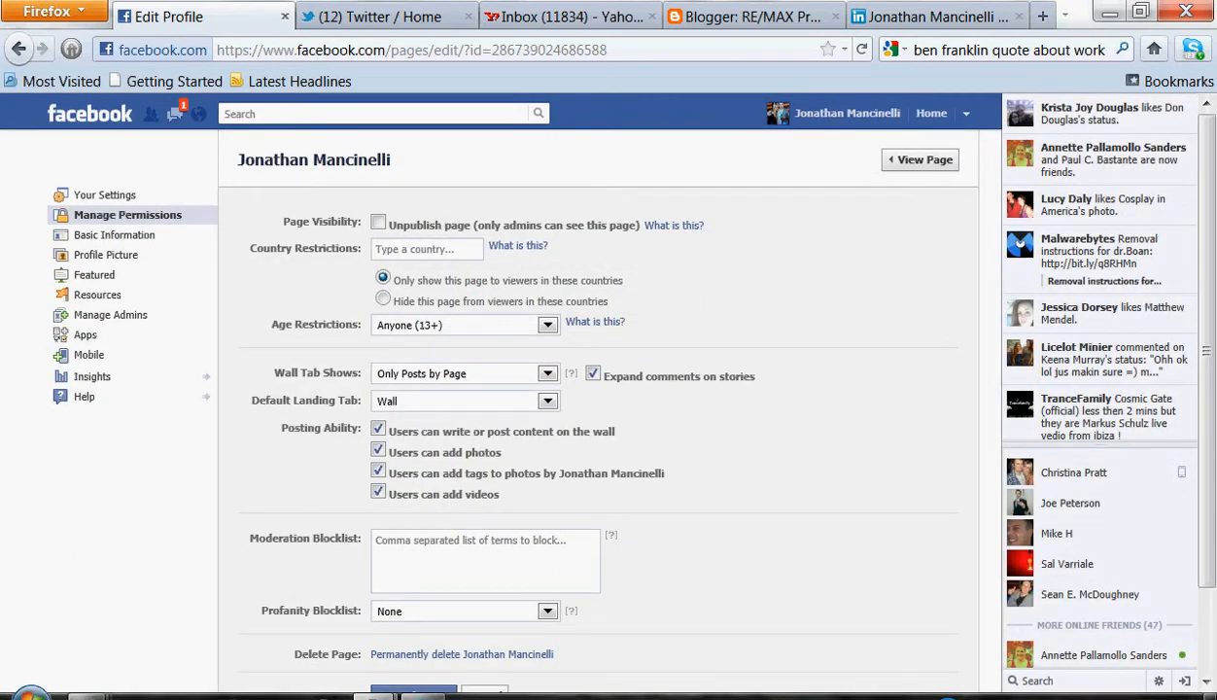
{"action": "left_click", "coordinate": [413, 689]}
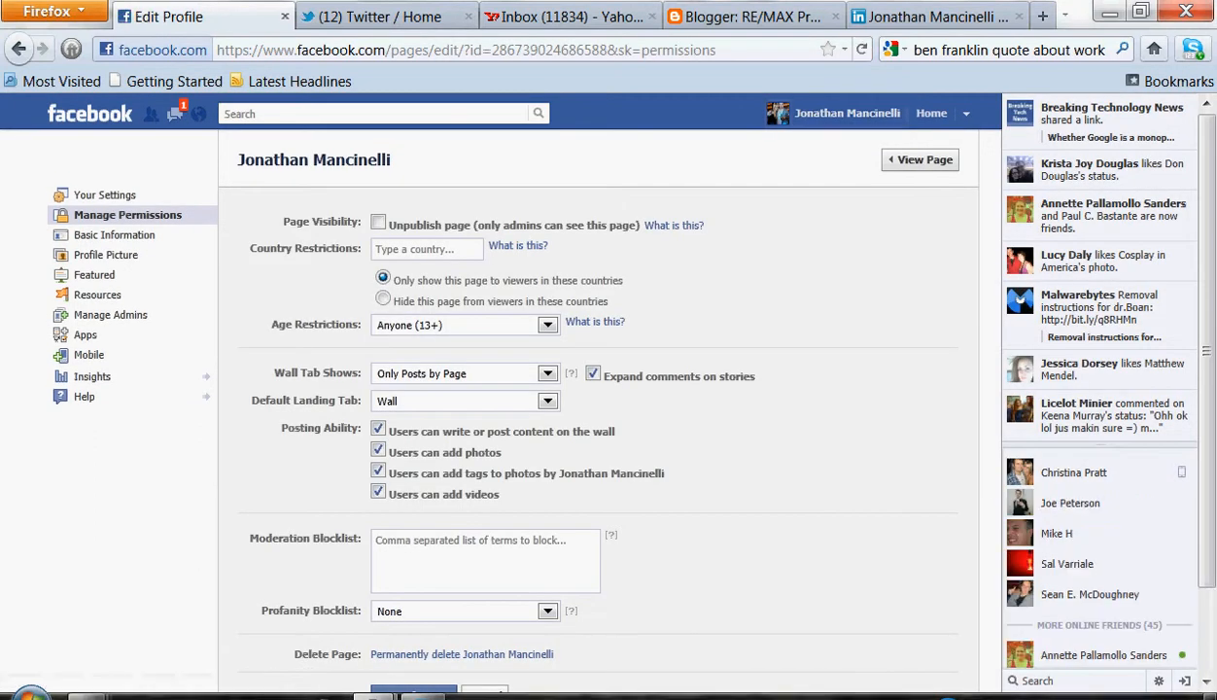
{"action": "left_click", "coordinate": [920, 159]}
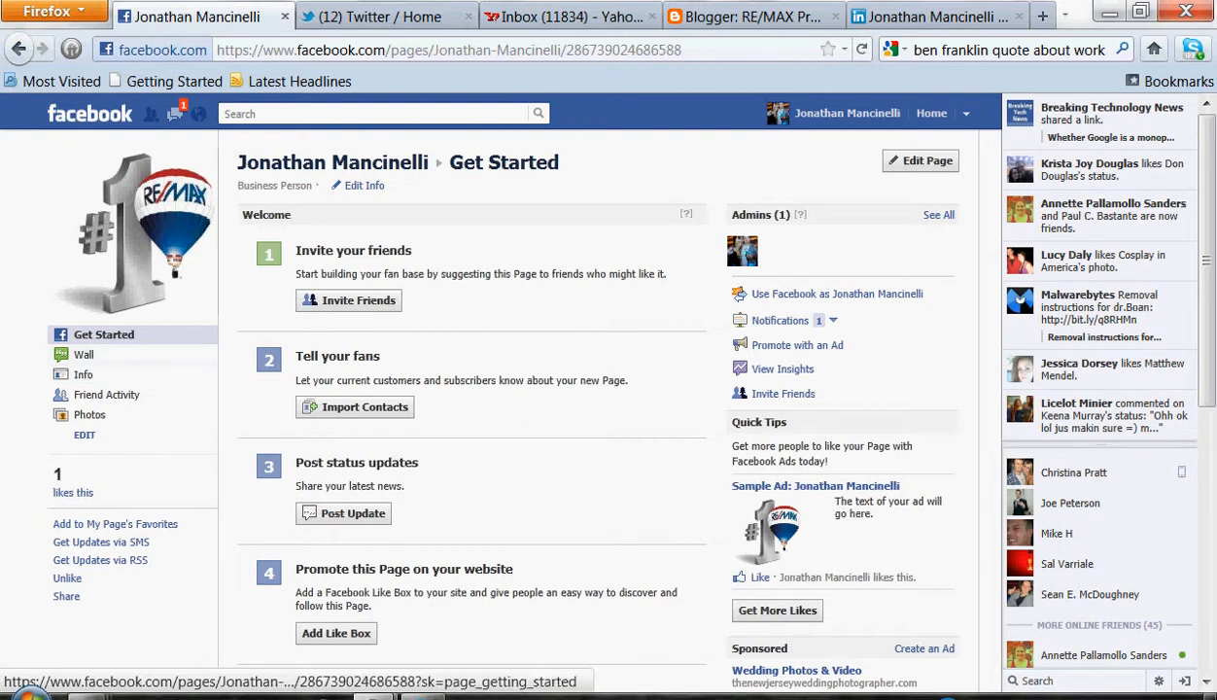
Review the page's Wall, Info and Get Started sections
{"action": "left_click", "coordinate": [84, 355]}
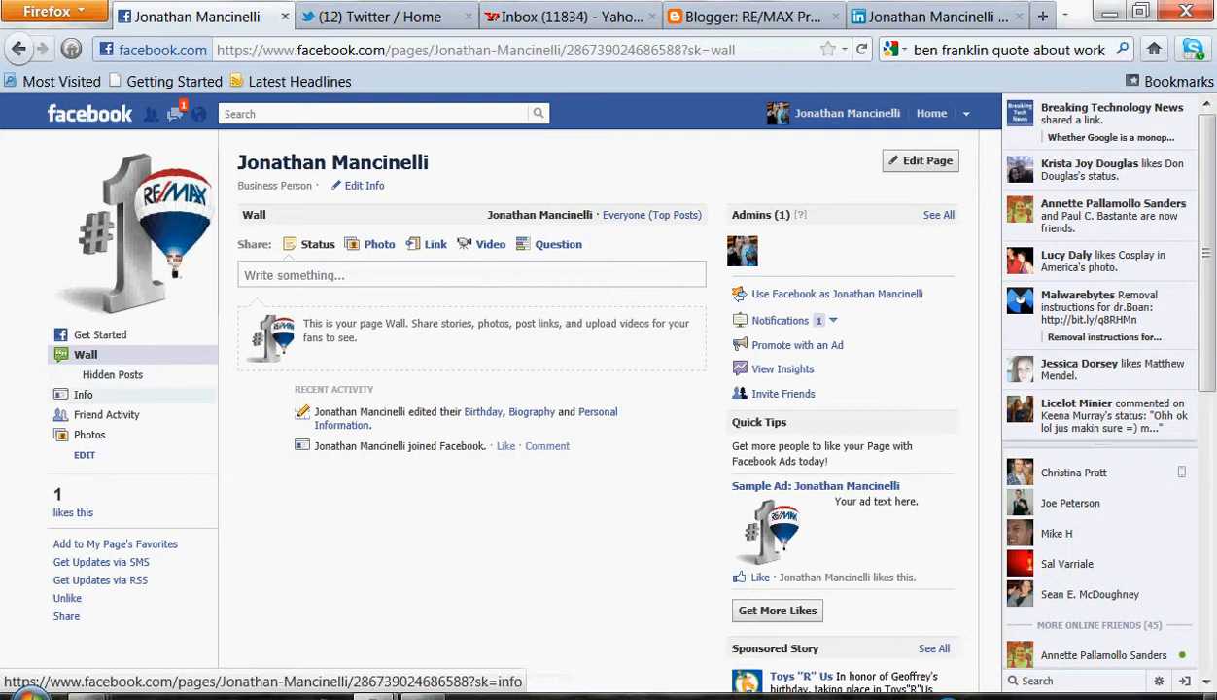
{"action": "left_click", "coordinate": [195, 391]}
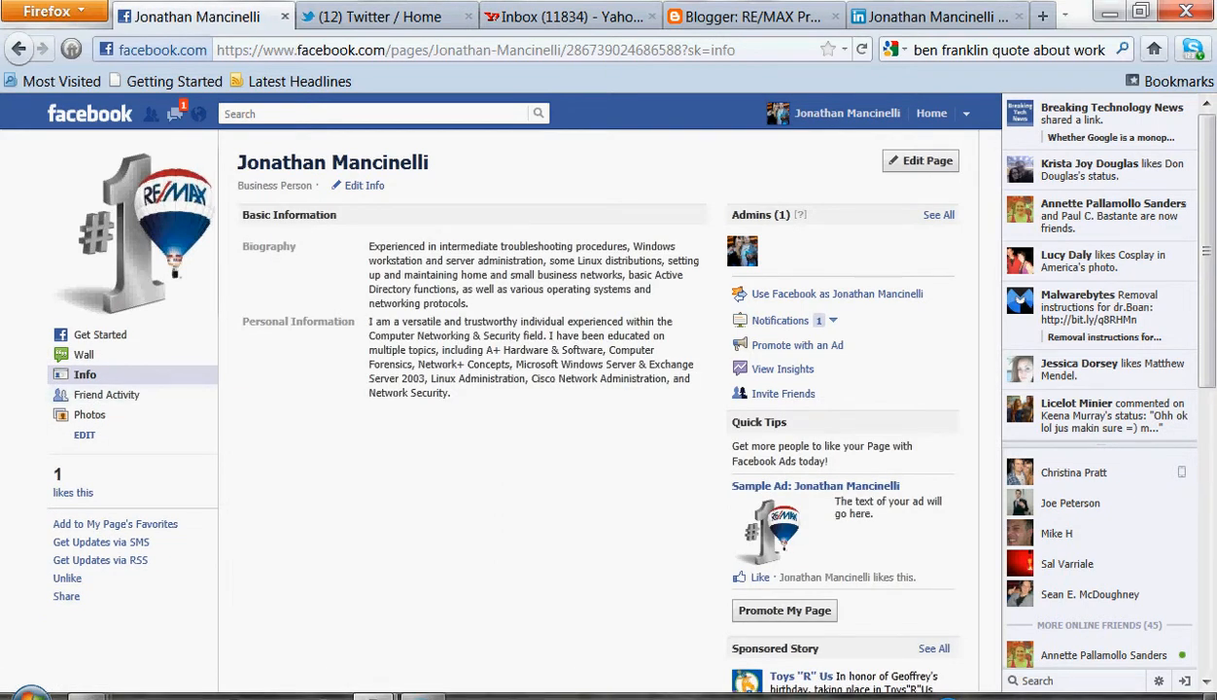
{"action": "key", "text": "ctrl+a"}
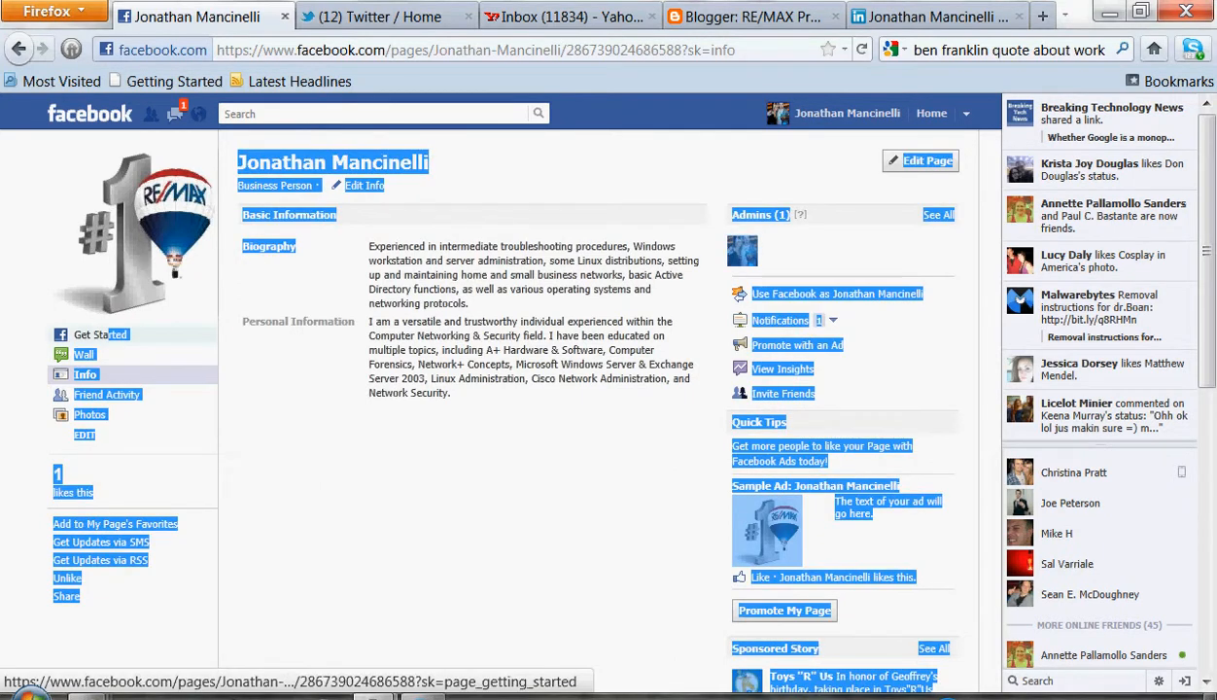
{"action": "left_click", "coordinate": [118, 335]}
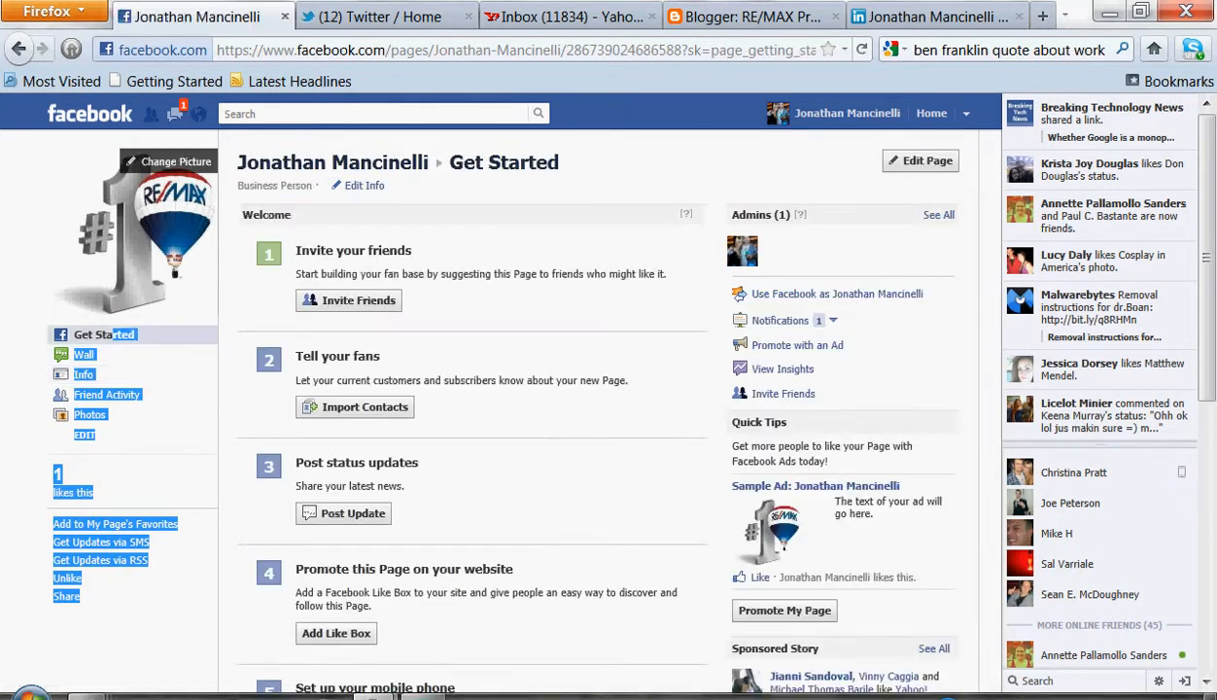
{"action": "left_click", "coordinate": [146, 457]}
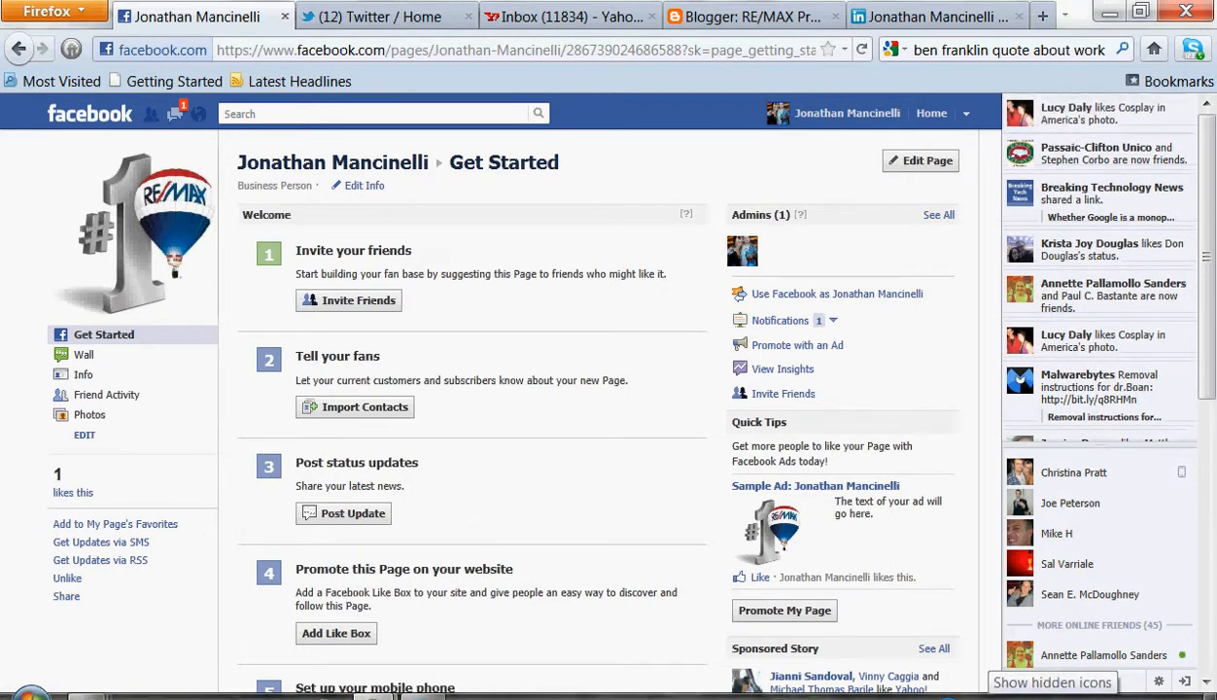
{"action": "left_click", "coordinate": [991, 694]}
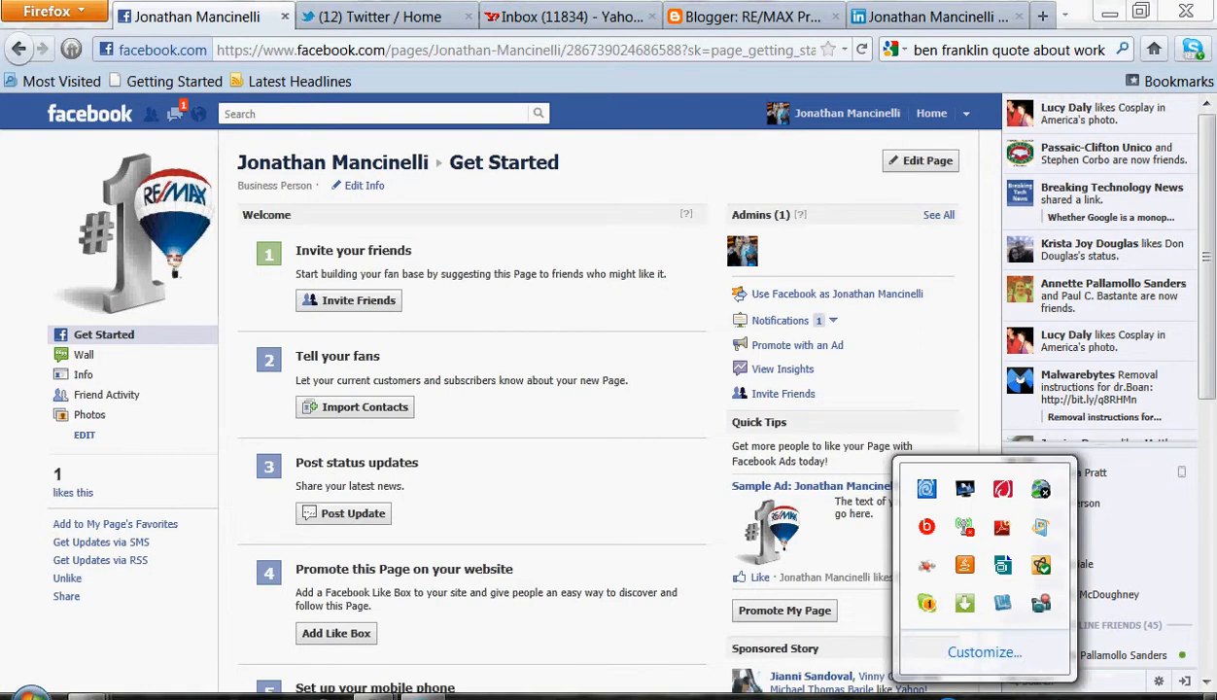